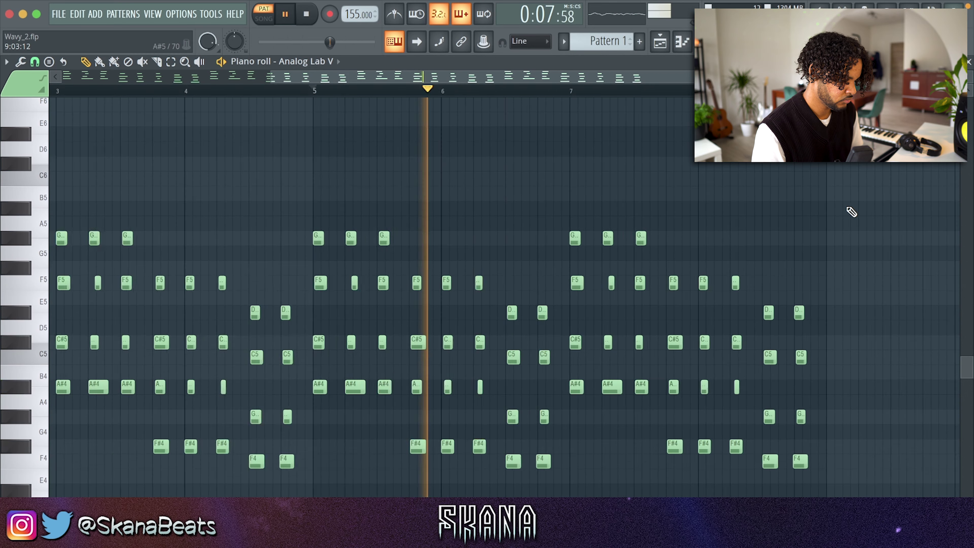
Transpose the two F5 chord notes at the start of bar 8 down to D#5 and restart playback
drag(652, 269, 732, 286)
key(shift+Up)
key(shift+Up)
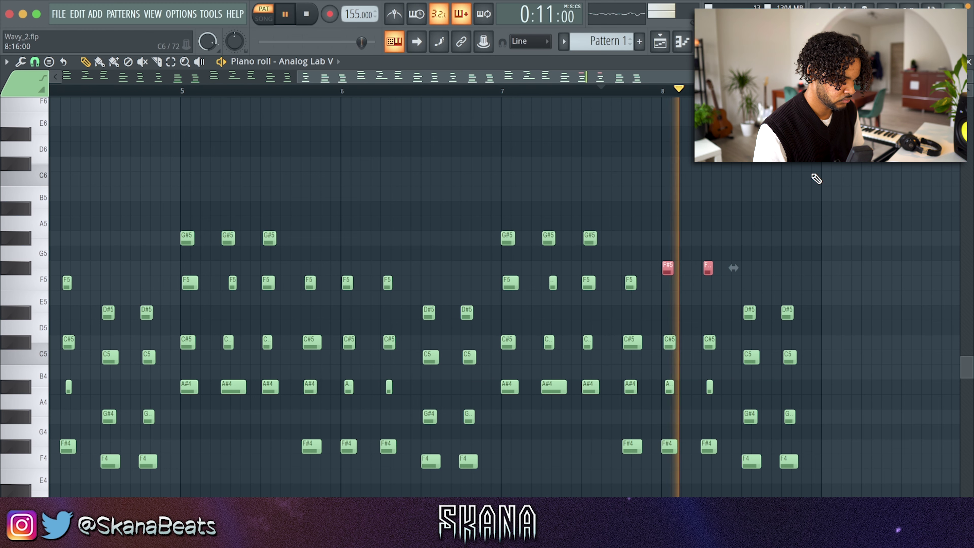
key(shift+Down)
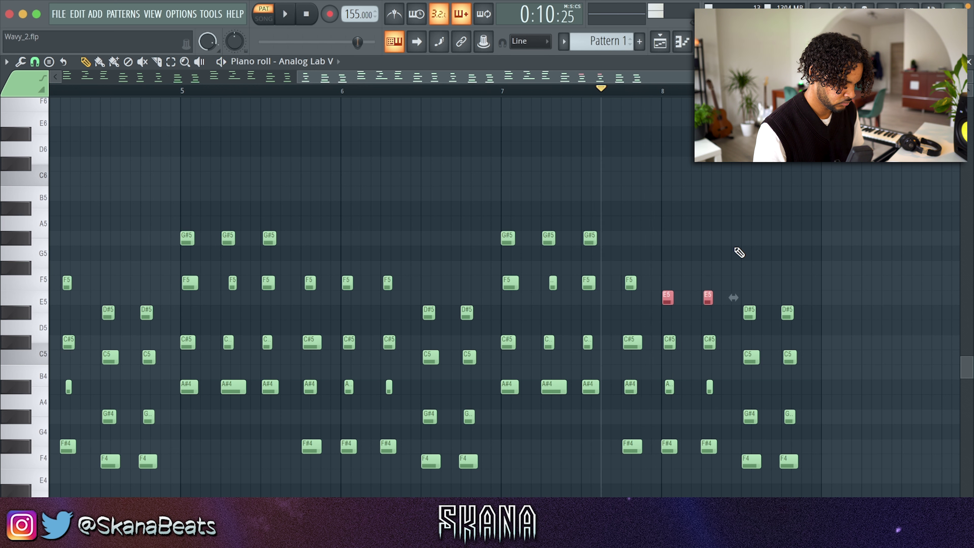
key(shift+Down)
key(space)
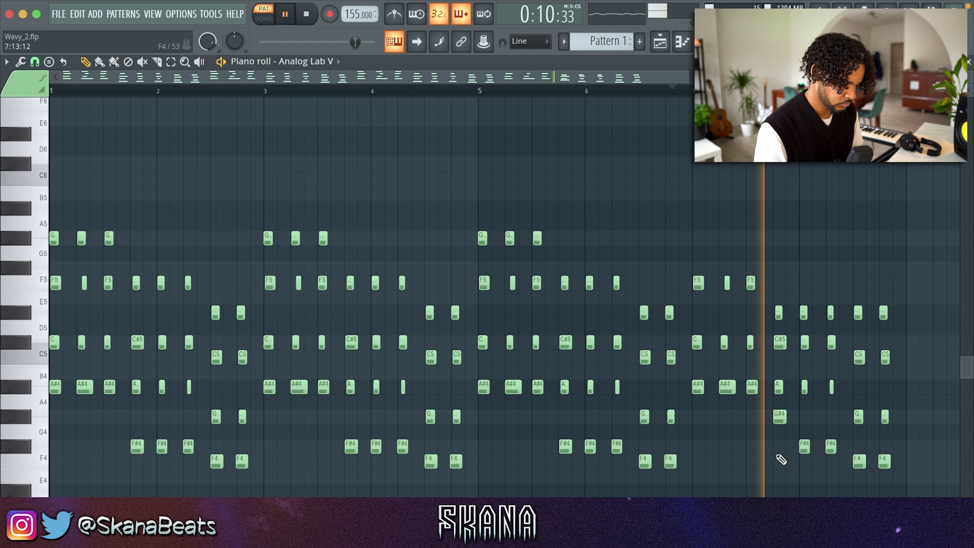
Lower the G#4 note in the last chord of bar 7 to F#4
click(779, 419)
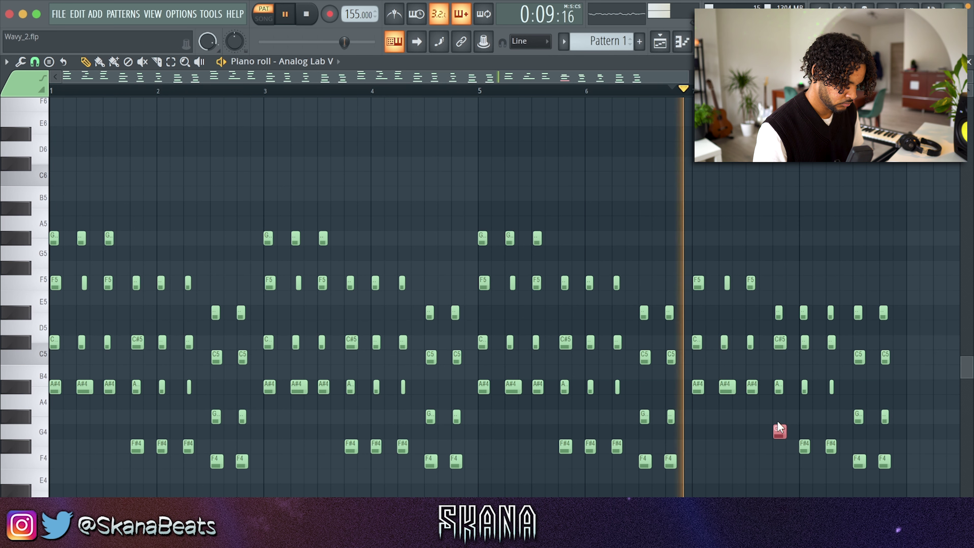
key(shift+Down)
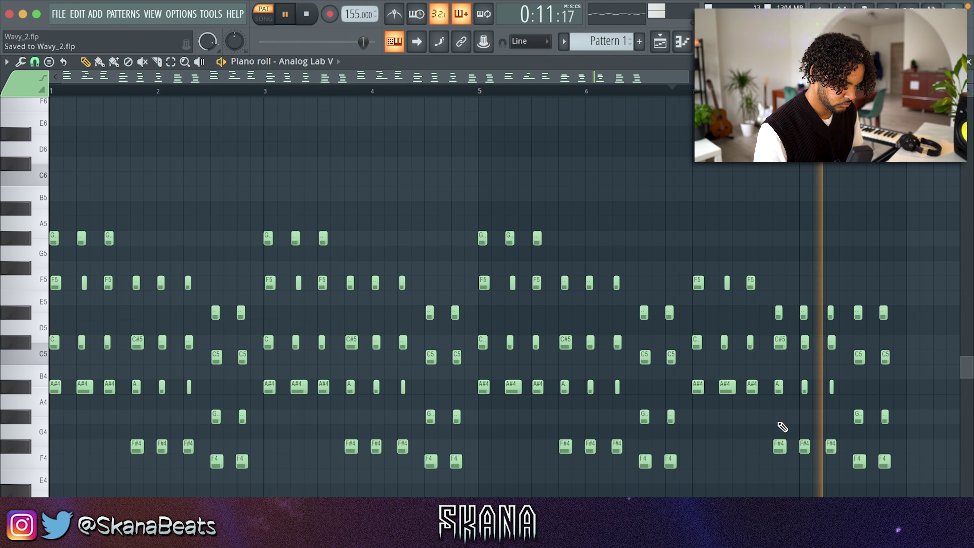
click(805, 387)
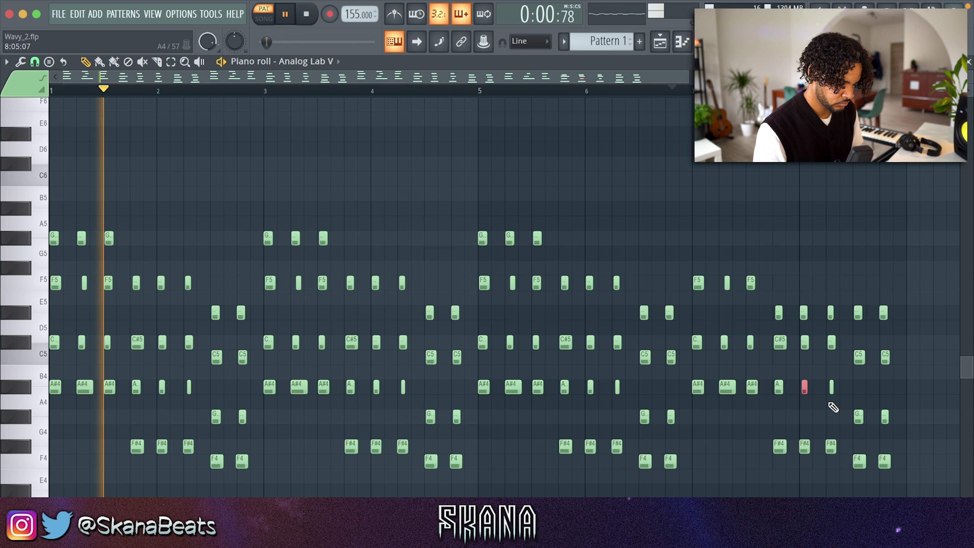
Add two A#3 bass notes half a bar apart in bar 1, shorten them to a quarter bar and duplicate the pair into bar 2
scroll(588, 216, down, 3)
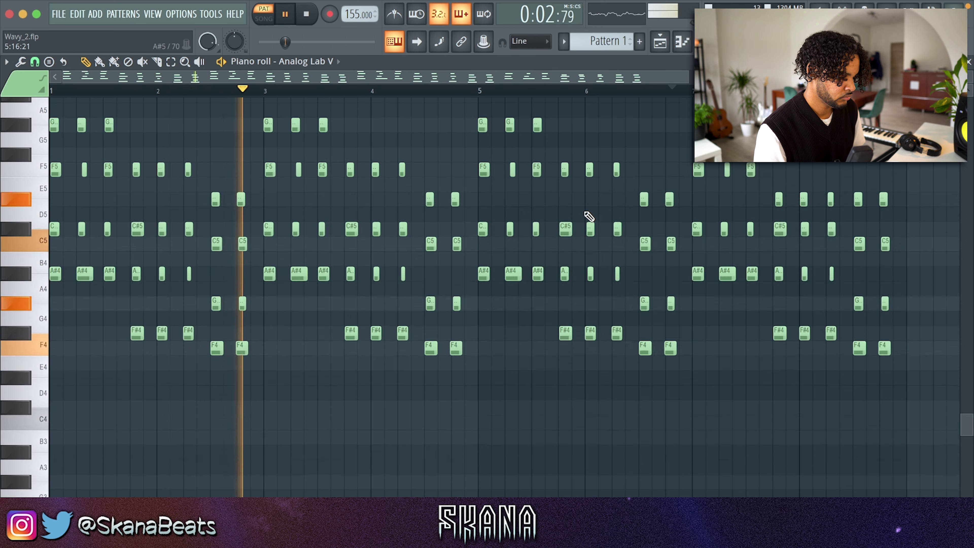
scroll(588, 216, down, 2)
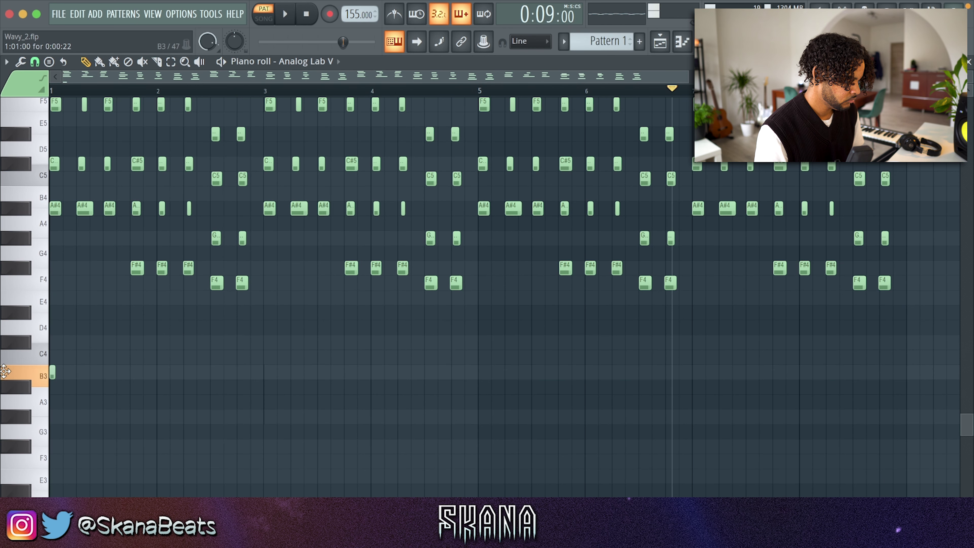
key(space)
key(space)
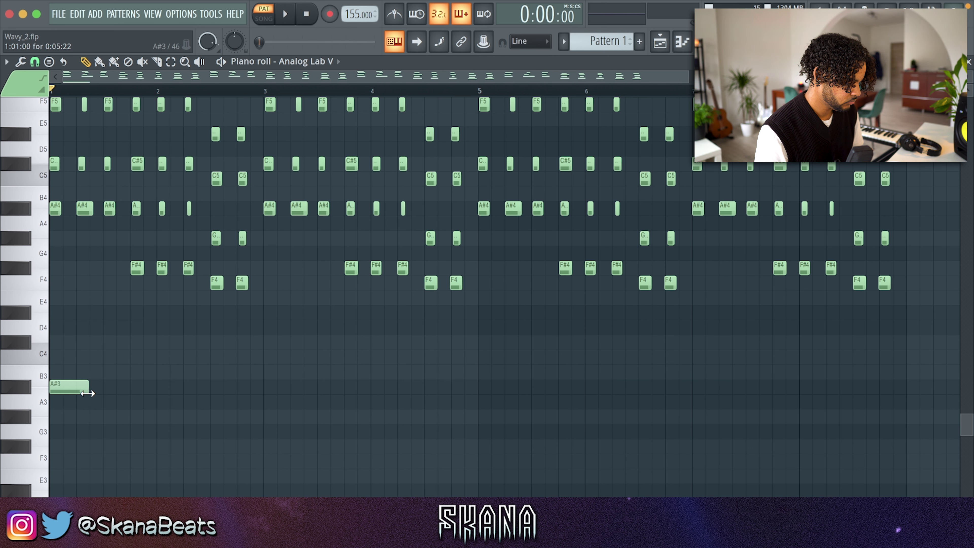
click(108, 388)
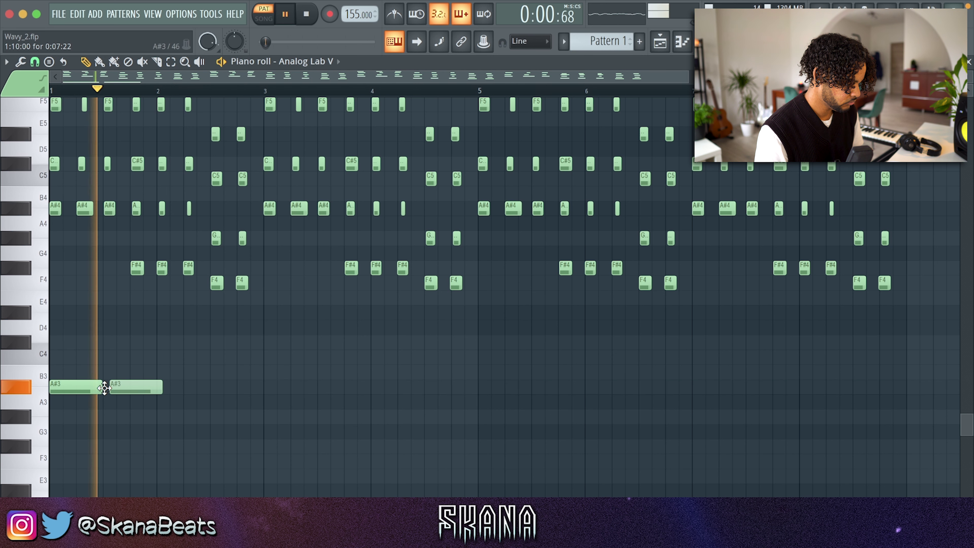
ctrl+click(126, 388)
ctrl+click(96, 387)
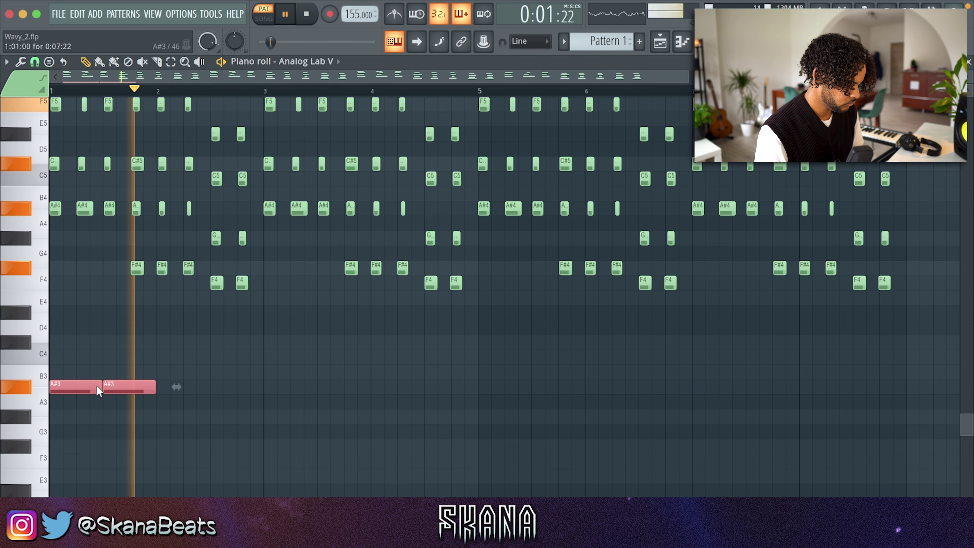
drag(101, 387, 76, 386)
key(space)
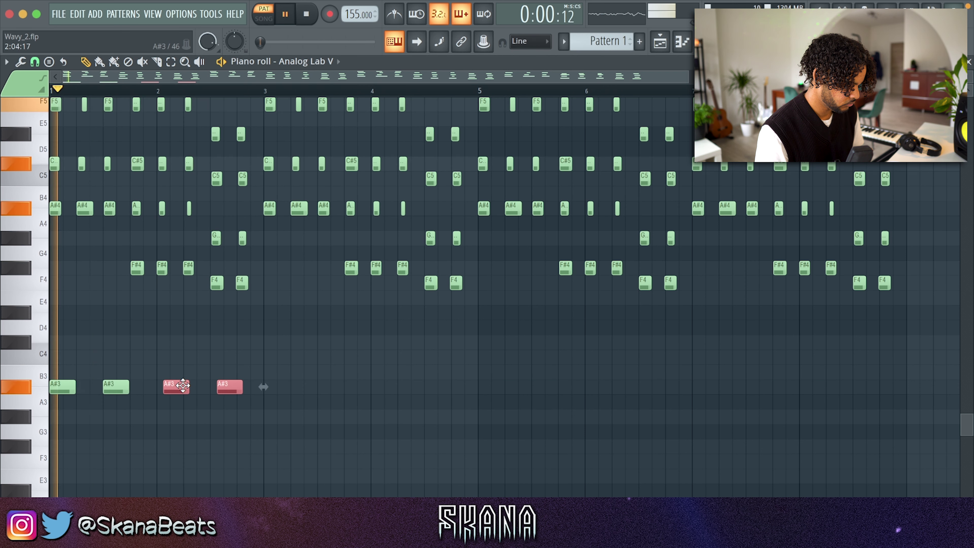
Move the copied bass pair down to G#3 starting mid-bar 2 and delete its second note at bar 3
drag(179, 384, 218, 424)
key(space)
key(space)
click(254, 448)
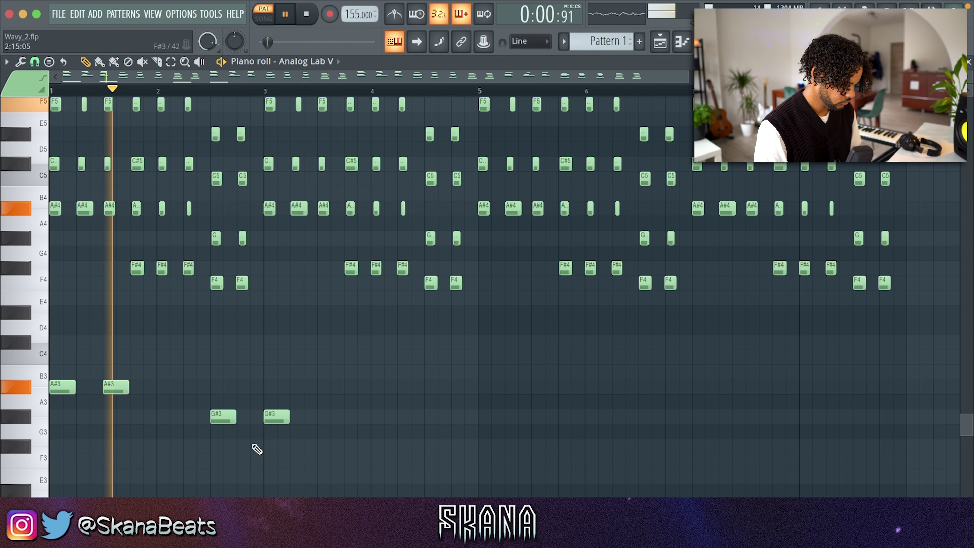
right_click(277, 421)
Repeat the A#3 and G#3 bass pattern through bar 8 and add an F#3 bass note at the start of bar 8
drag(268, 439, 276, 385)
drag(449, 368, 57, 446)
drag(66, 391, 493, 389)
click(742, 367)
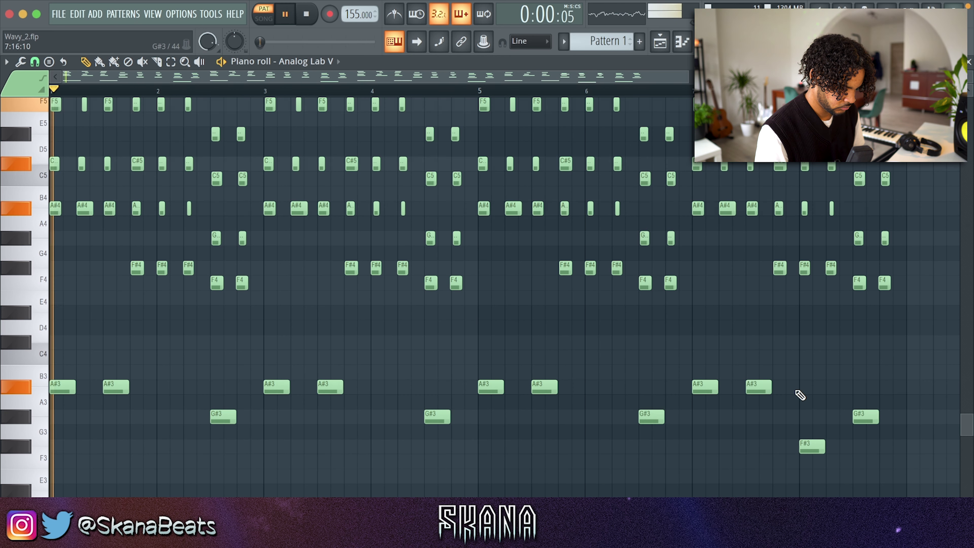
Play back from bar 7 and lengthen the F#3 bass note at the start of bar 8
click(692, 90)
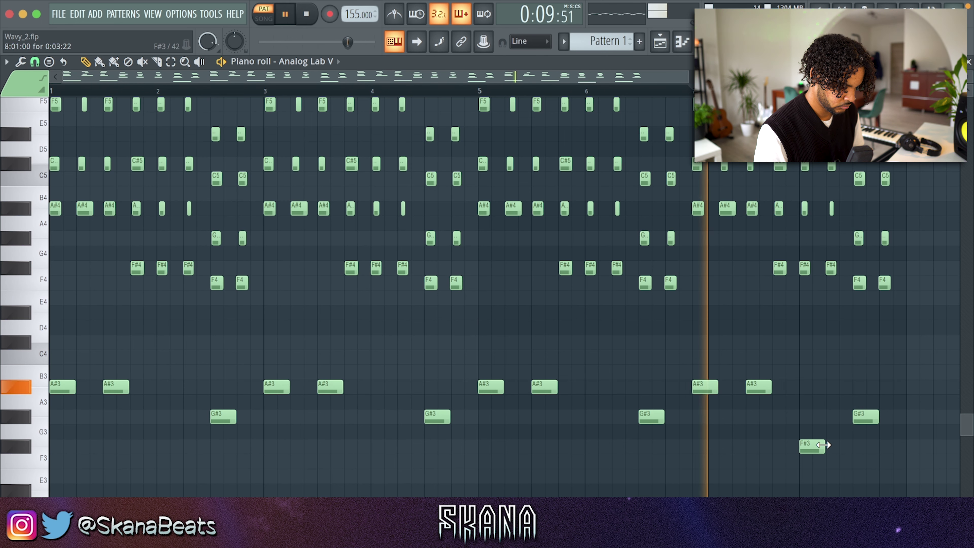
mouse_move(823, 444)
mouse_down()
mouse_move(848, 445)
mouse_move(836, 447)
mouse_up()
key(space)
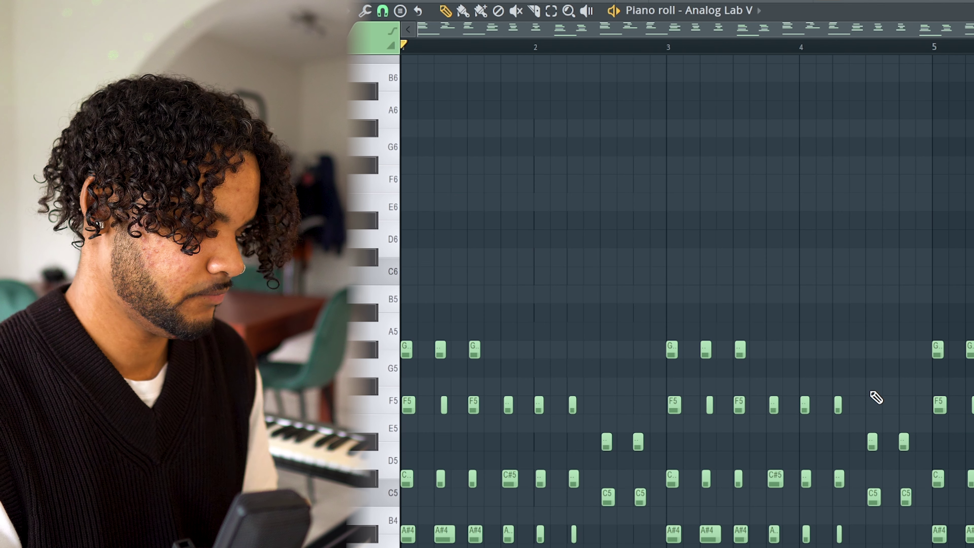
key(space)
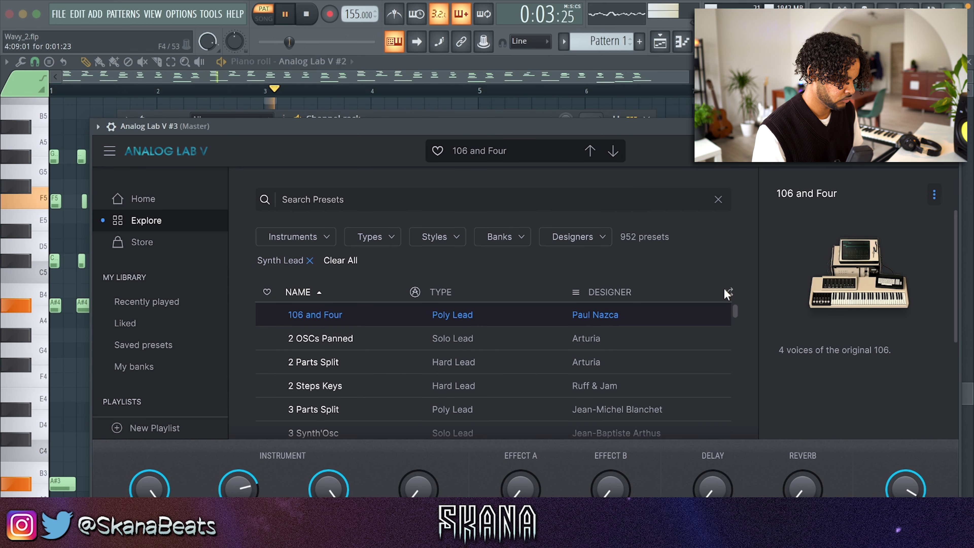
Shuffle the Synth Lead presets, load Classic Sine Lead on Analog Lab V #3, and record notes and automation with it
click(727, 292)
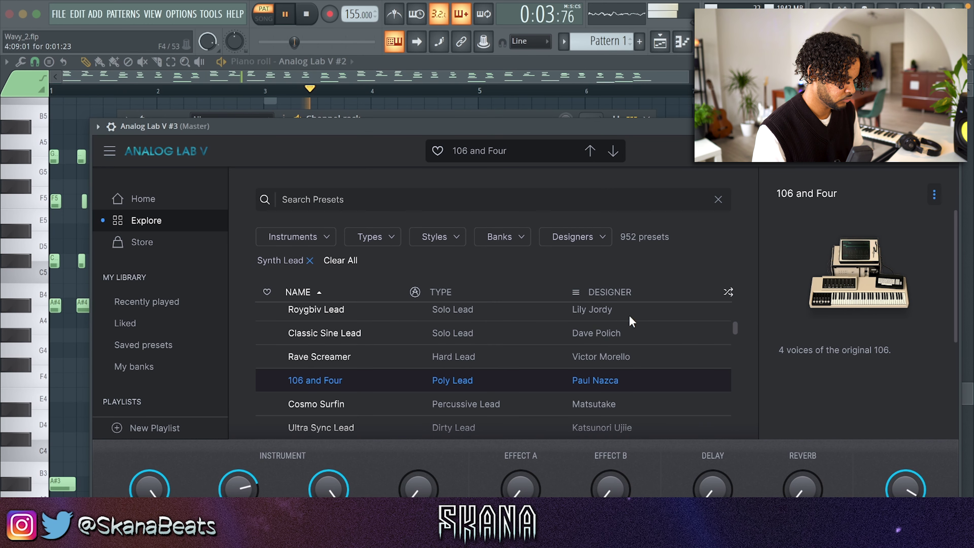
click(397, 334)
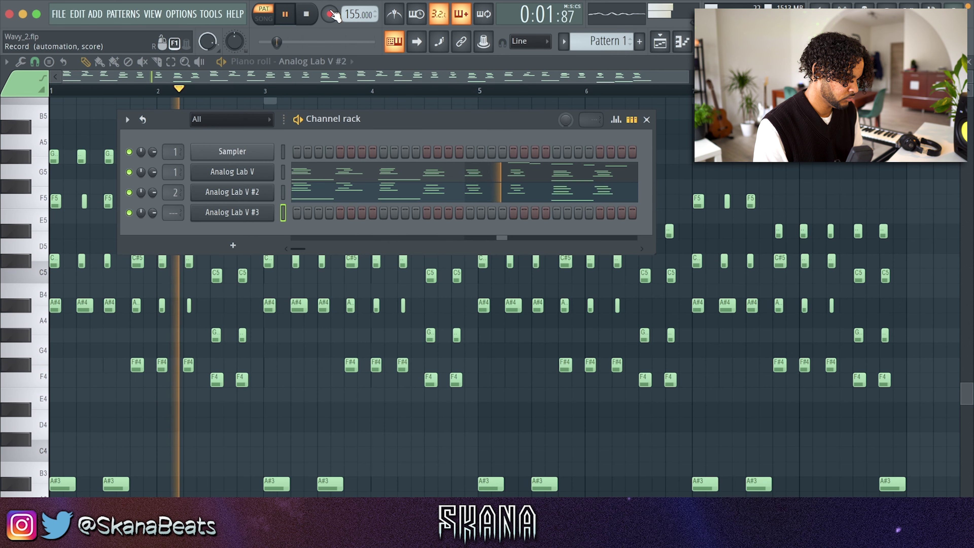
click(330, 14)
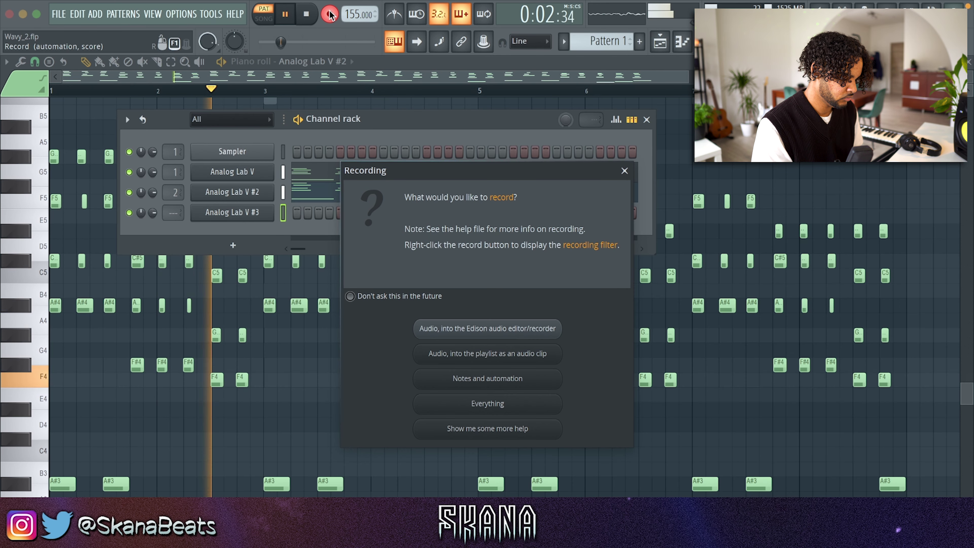
click(495, 379)
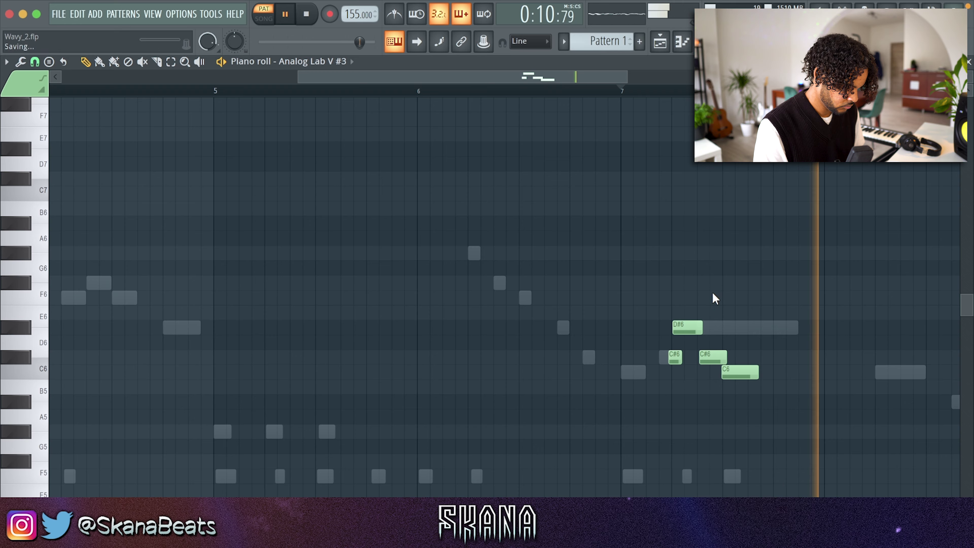
Copy the four-note melody (C#6, D#6, C#6, C6) from bar 7 to the same position in bar 3 and save the project
ctrl+right_click(727, 298)
key(ctrl+v)
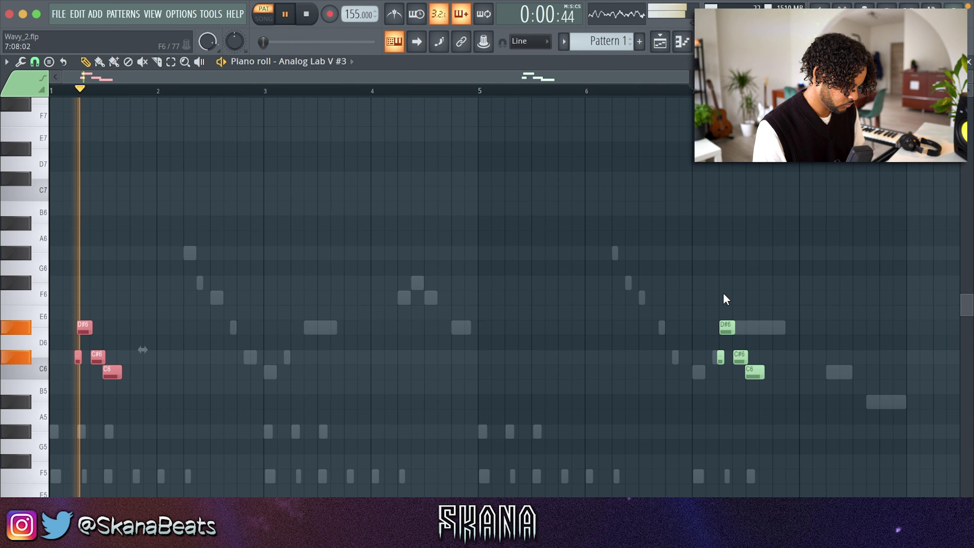
drag(110, 372, 324, 373)
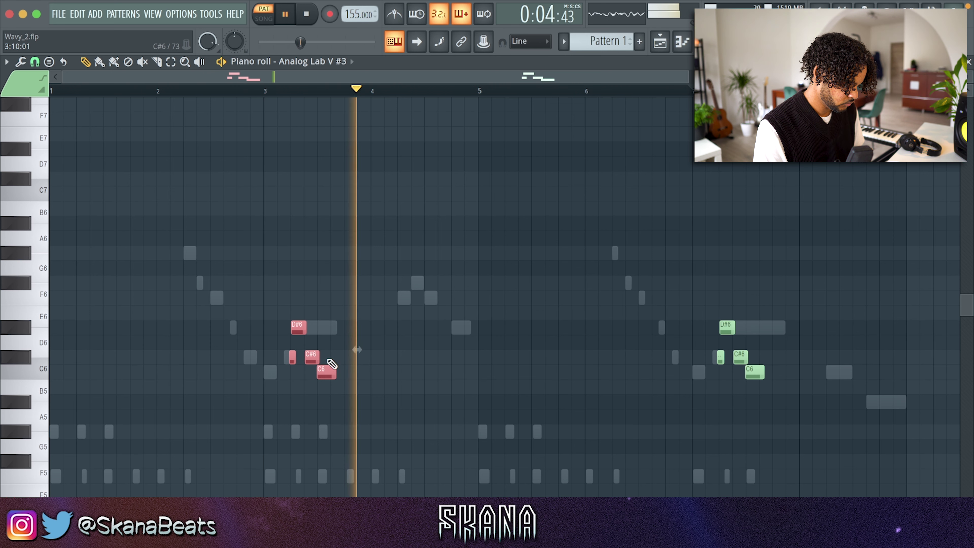
key(ctrl+s)
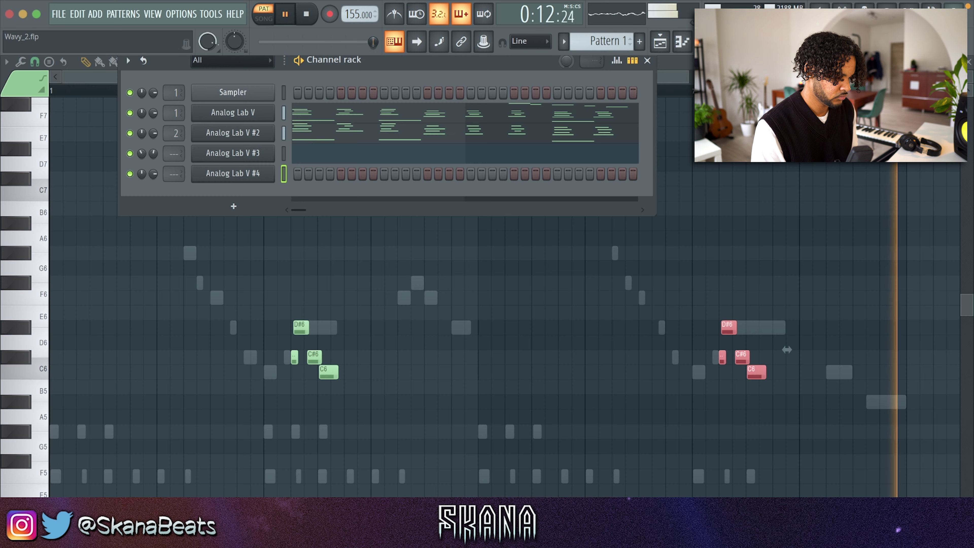
Restart playback and copy all notes from the Analog Lab V channel into Analog Lab V #4
key(space)
key(space)
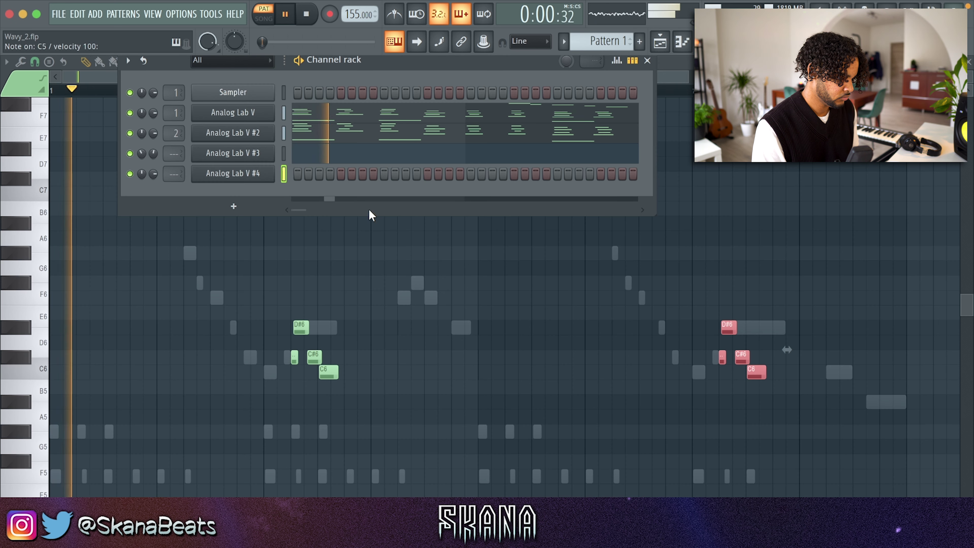
click(284, 112)
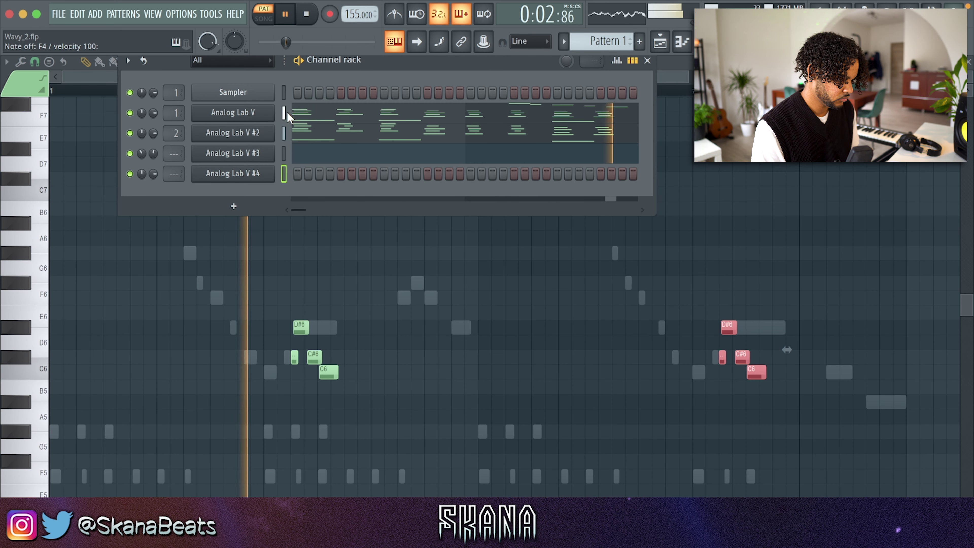
click(283, 171)
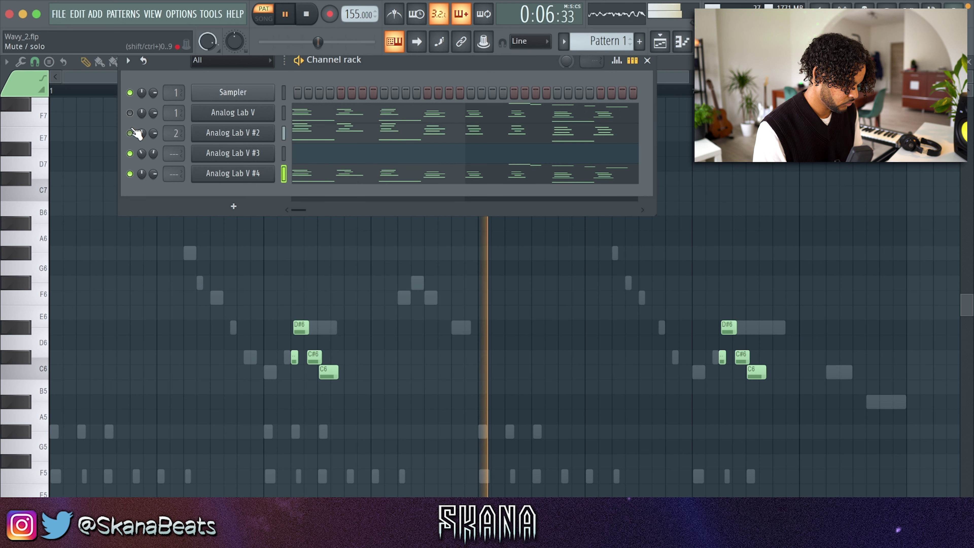
Delete all melody notes above the chords in Analog Lab V #4, including the A#5 note at the end of bar 8
click(359, 175)
drag(141, 217, 912, 396)
key(Delete)
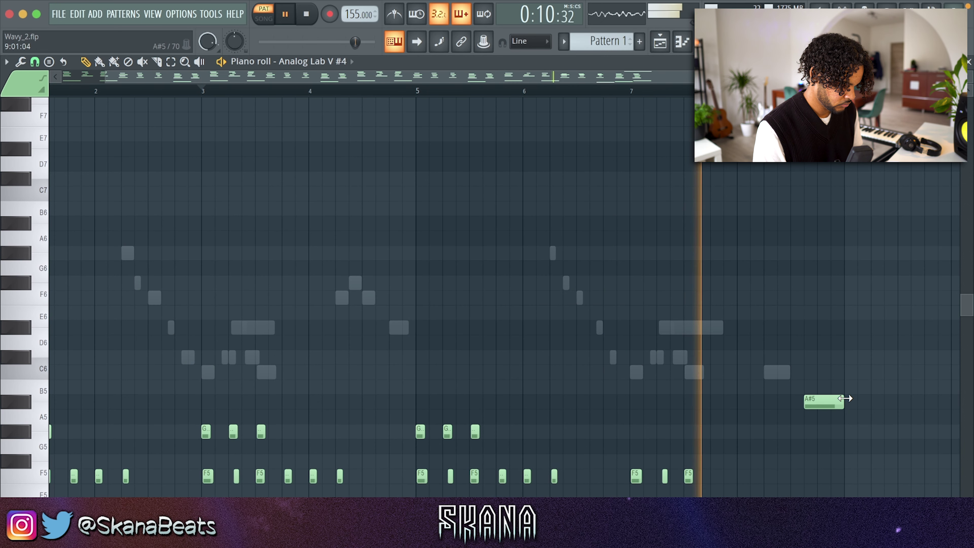
right_click(827, 404)
scroll(819, 375, down, 6)
scroll(819, 374, left, 2)
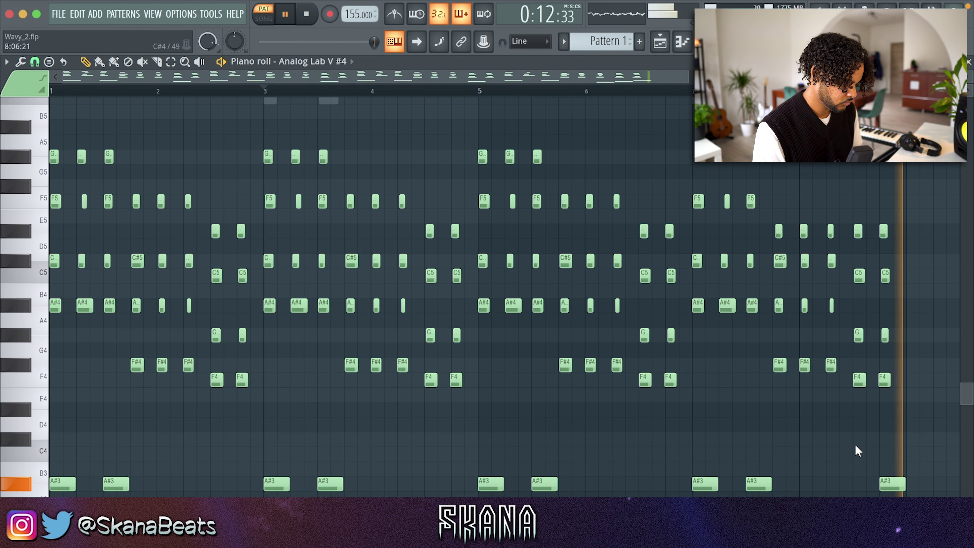
Mute the repeated chord hits in bars 1 and 2, keeping only the first hit of each of the three chords
drag(76, 135, 115, 321)
key(alt+m)
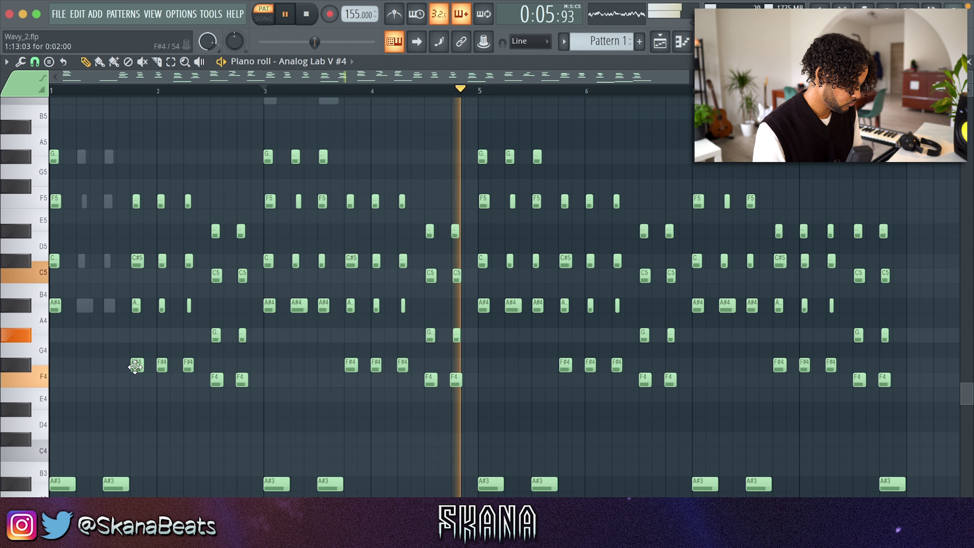
drag(157, 374, 194, 151)
key(alt+m)
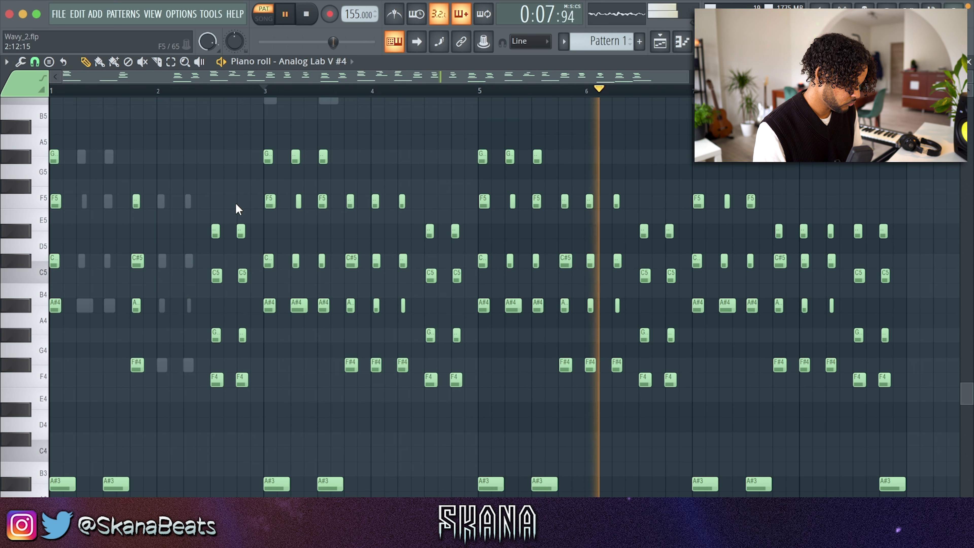
mouse_move(238, 220)
mouse_down()
mouse_move(250, 315)
mouse_move(239, 409)
mouse_up()
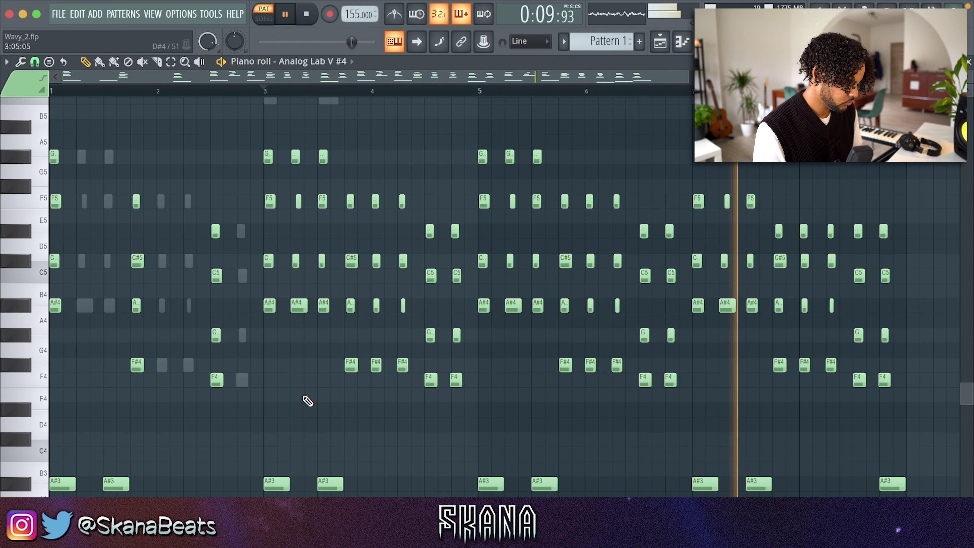
Mute all chord notes in bars 3 to 6 and copy the three unmuted chords from bars 1–2 to bars 3–4 and 5–6
drag(258, 134, 672, 432)
key(alt+m)
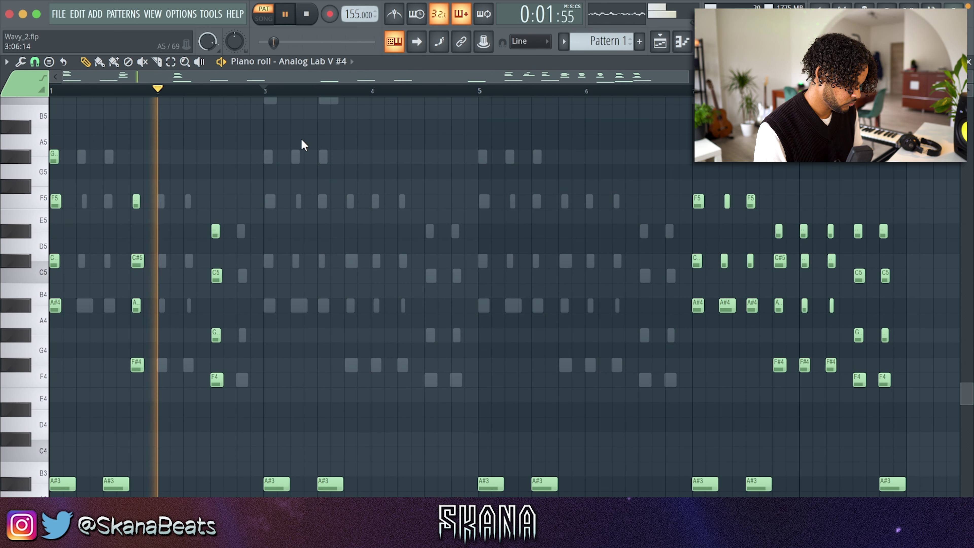
drag(260, 132, 44, 387)
drag(56, 304, 271, 306)
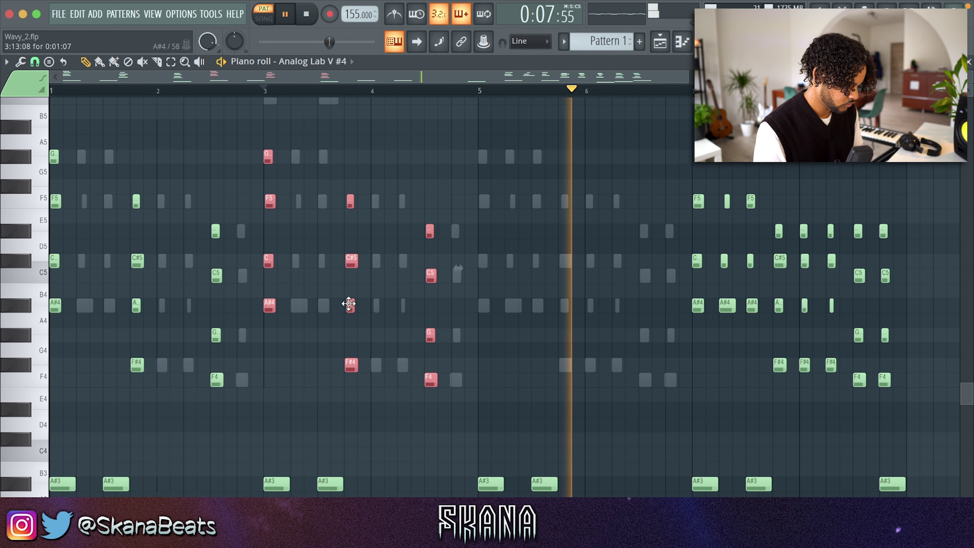
drag(348, 303, 563, 303)
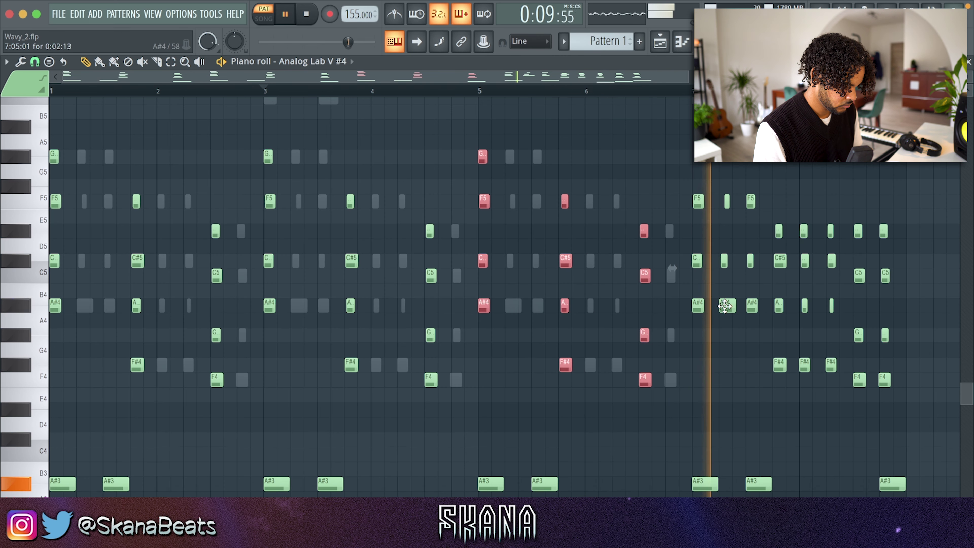
Delete the repeated chord hits in bars 7 and 8 of Analog Lab V #4, keeping only the first hit of each chord
right_click(726, 201)
right_click(724, 261)
drag(751, 328, 752, 179)
key(Delete)
drag(799, 209, 829, 409)
key(Delete)
drag(881, 224, 889, 420)
key(Delete)
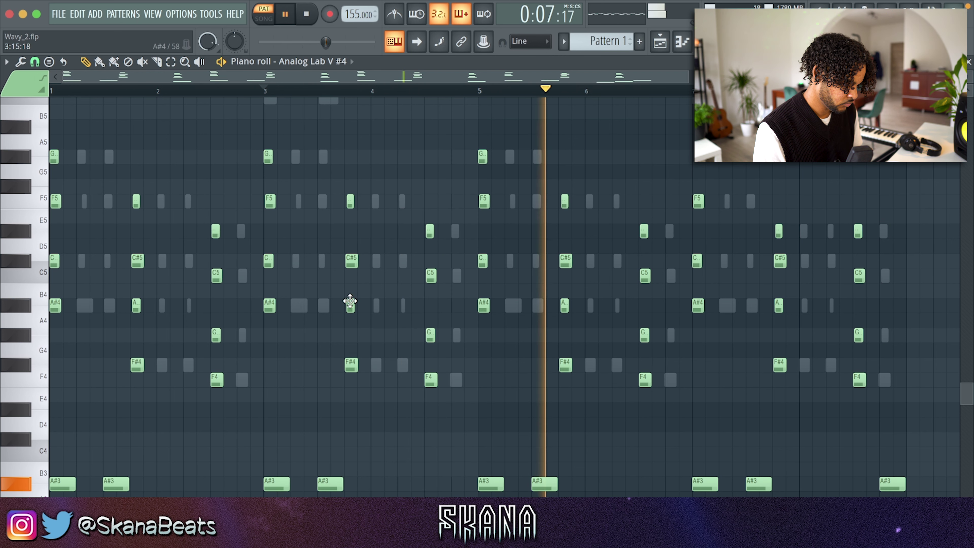
drag(270, 307, 265, 148)
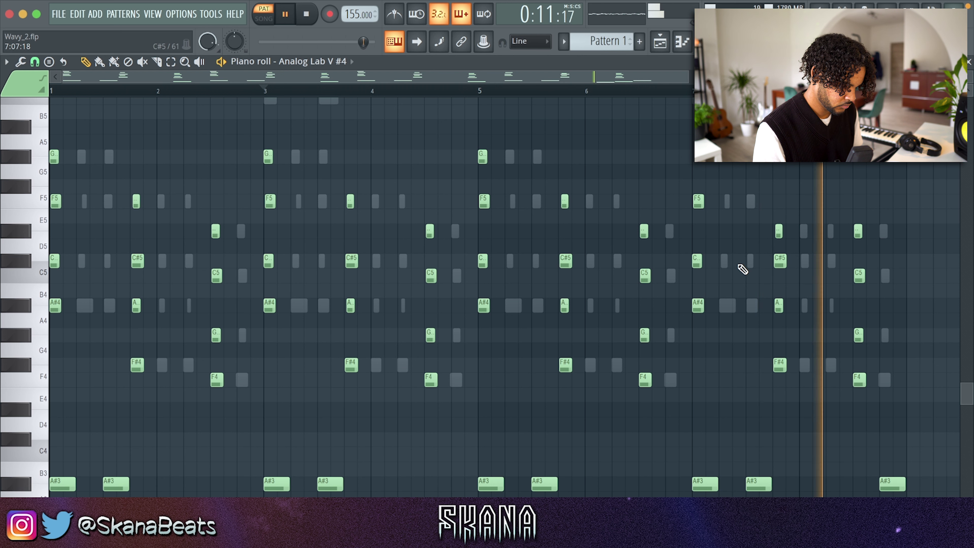
Delete all chord notes from the Analog Lab V channel, keeping its melody and A#3 bass notes
key(F6)
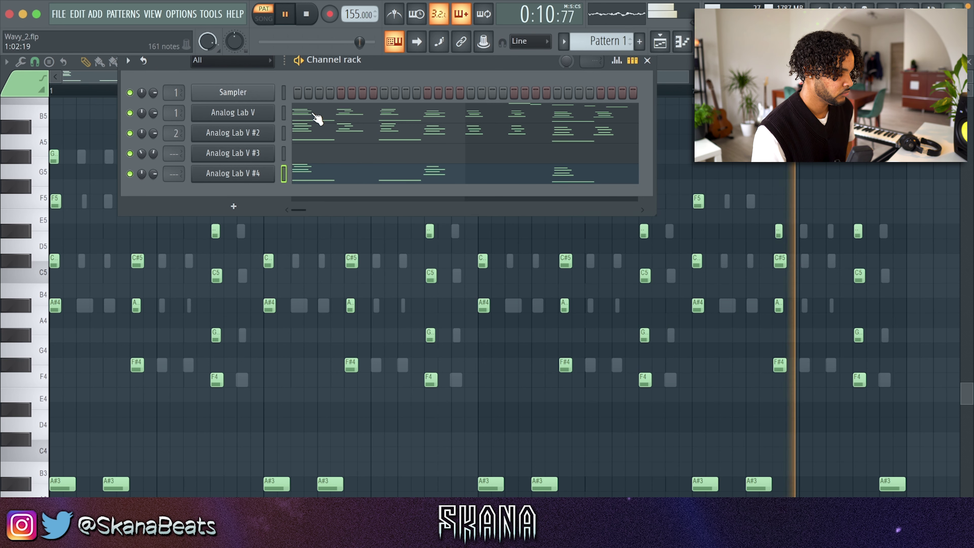
key(F6)
drag(26, 144, 13, 398)
key(Delete)
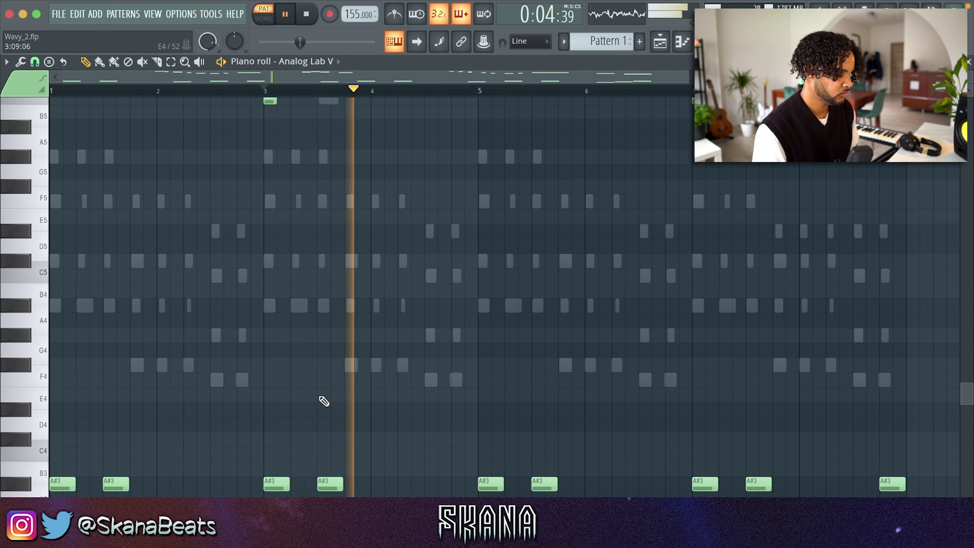
Move the melody notes from Analog Lab V to a new Analog Lab V #5 channel using the 18 Phase Brass preset
scroll(324, 401, up, 5)
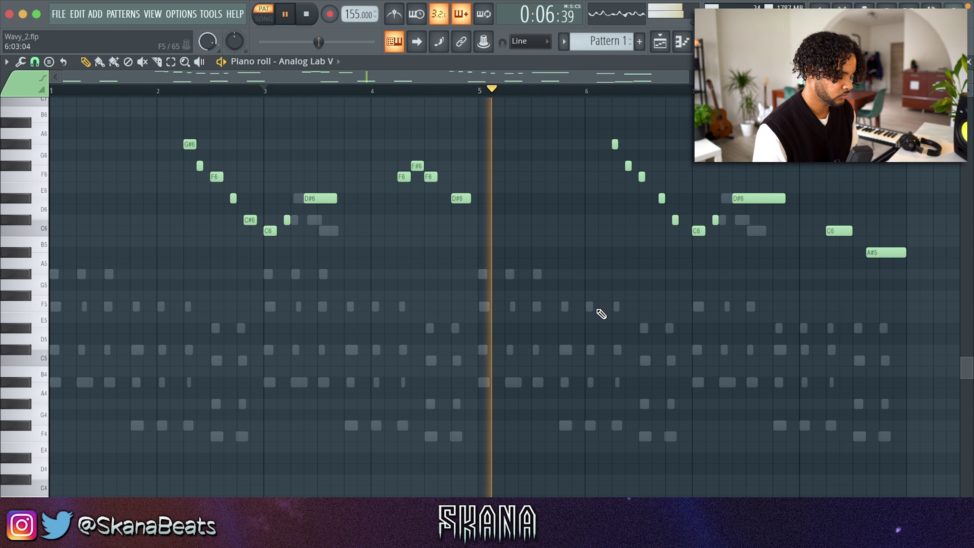
key(F6)
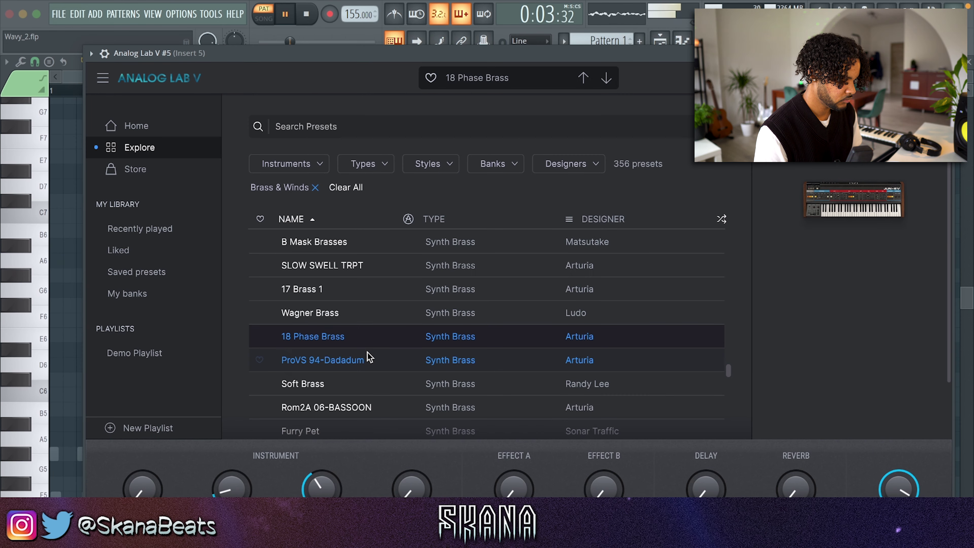
scroll(365, 355, down, 1)
click(945, 54)
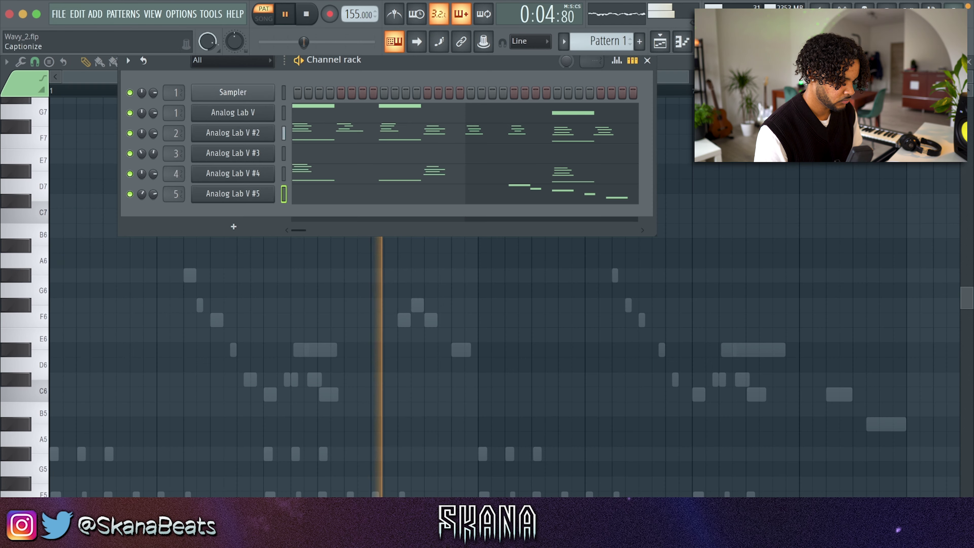
Transpose the Analog Lab V #5 melody down one octave to compare, and raise it two octaves
click(682, 41)
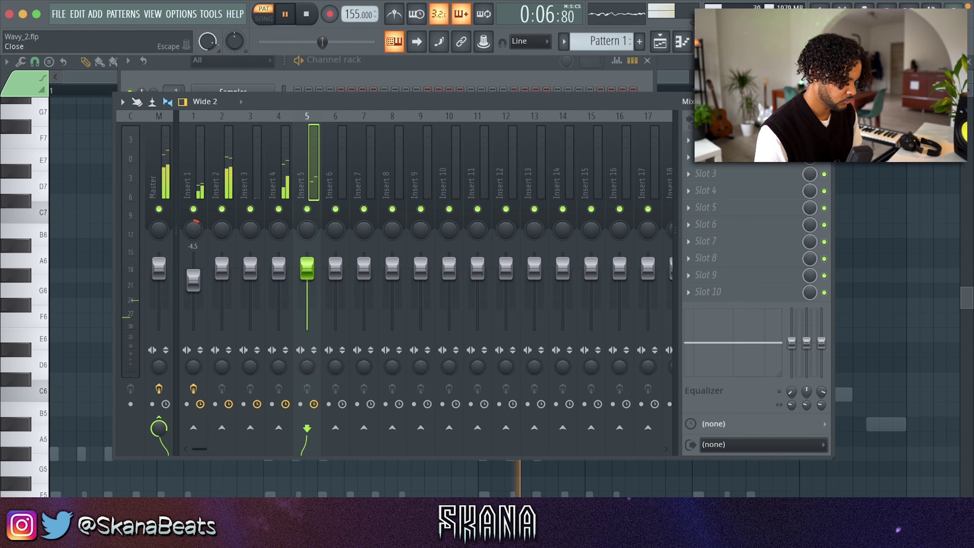
click(631, 81)
click(343, 202)
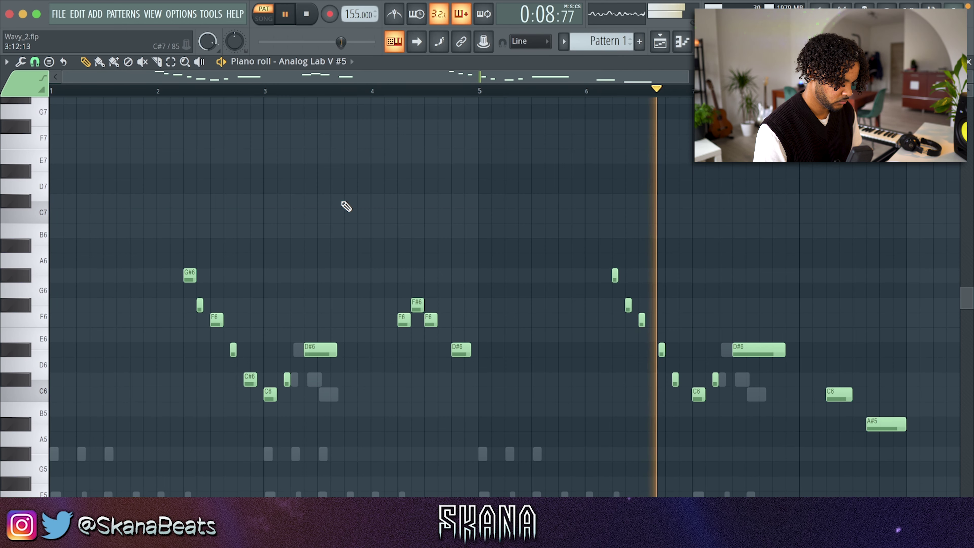
scroll(523, 164, down, 4)
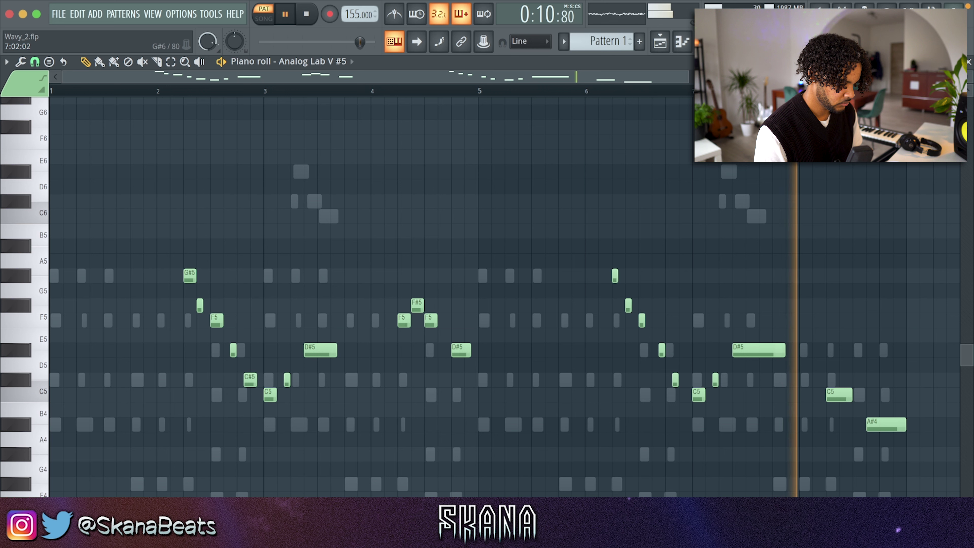
key(ctrl+Up)
key(ctrl+Up)
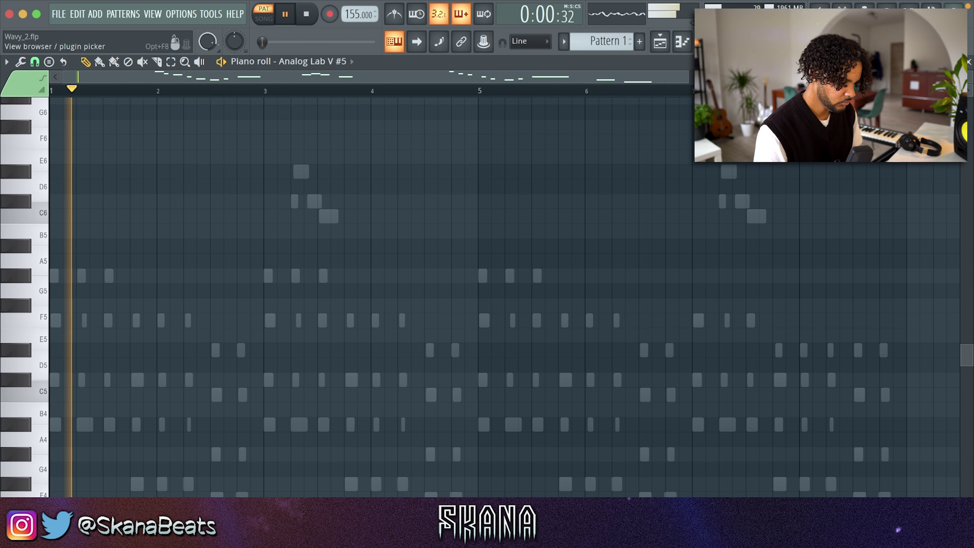
Load ShaperBox 2 into effect slot 3 of mixer Insert 5
click(726, 41)
click(710, 178)
mouse_move(706, 190)
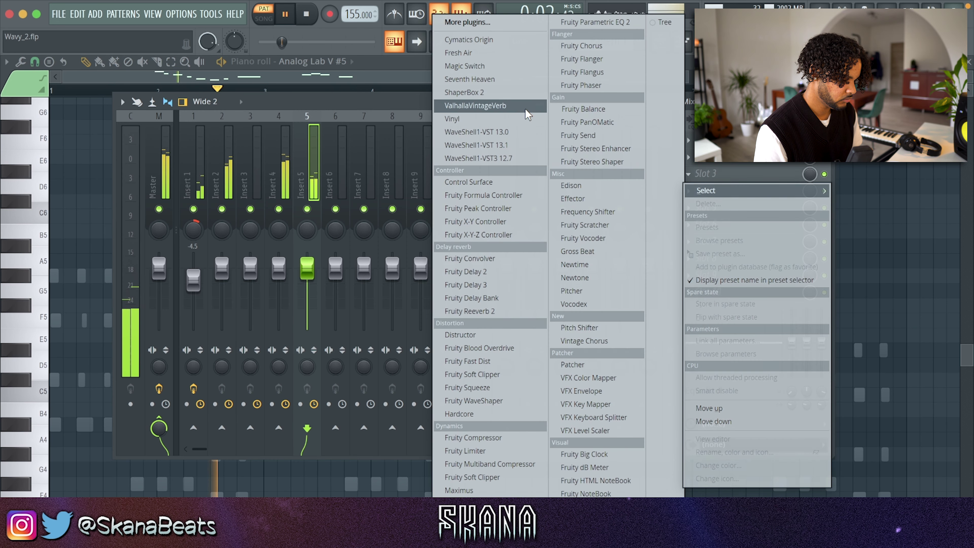
click(468, 92)
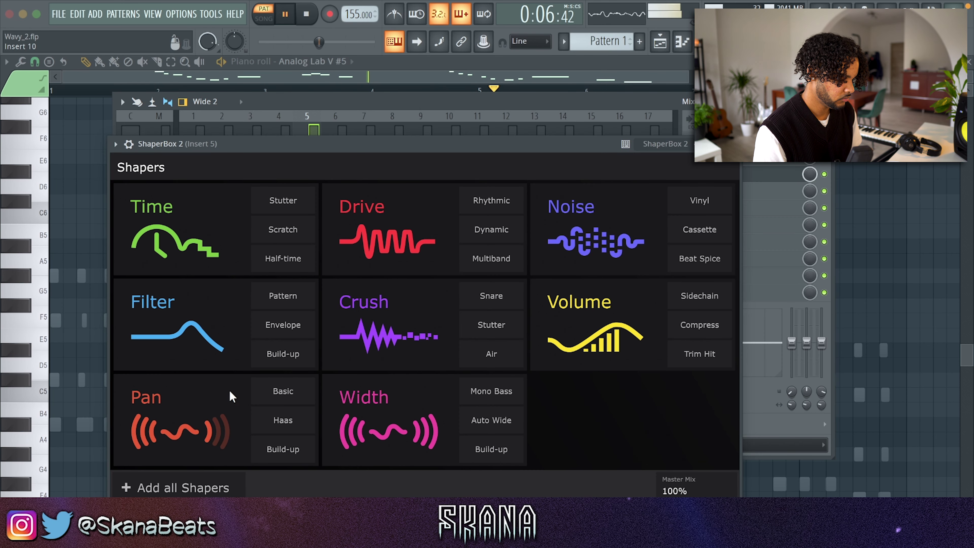
Try the Volume shaper with its flat curve and with the Trim Hit setting in ShaperBox 2
click(562, 343)
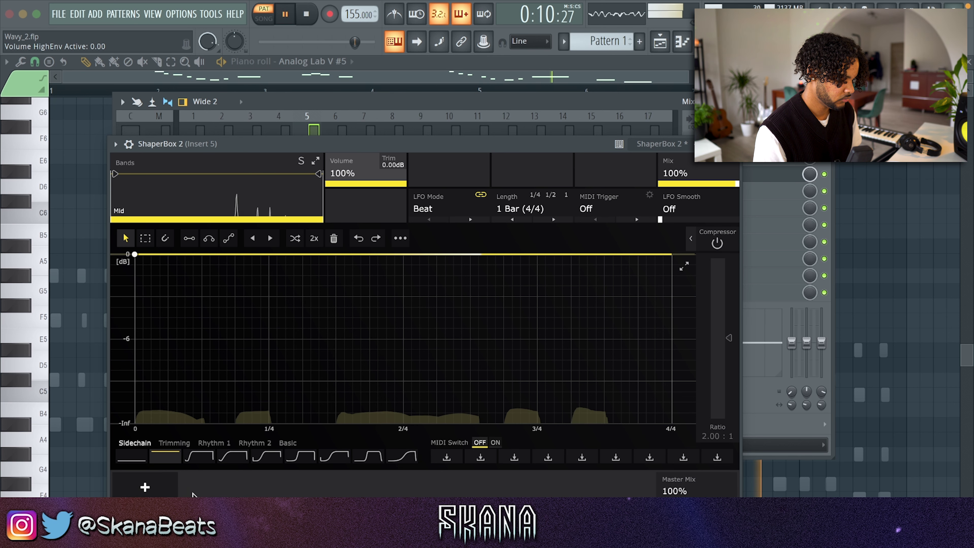
click(212, 487)
click(699, 353)
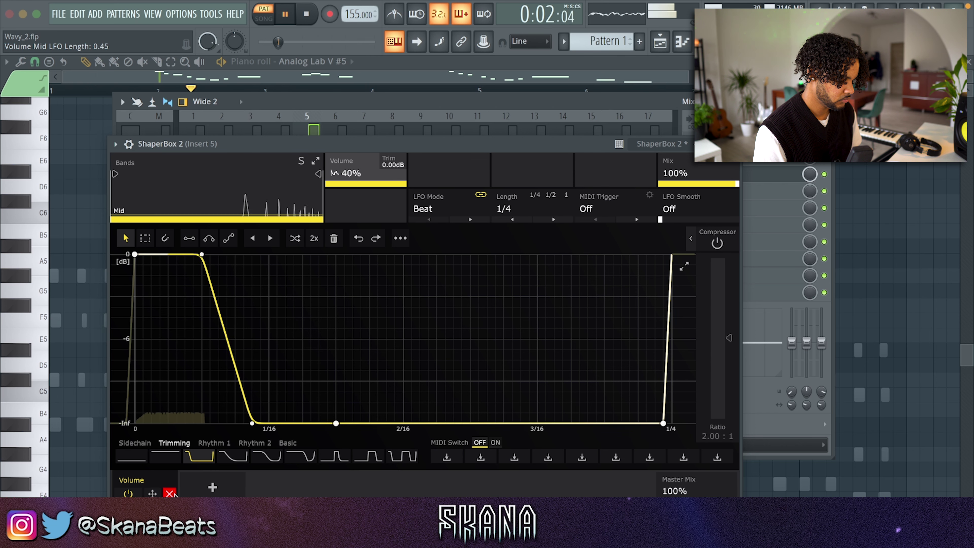
click(170, 493)
Add the Sidechain Volume shaper, save the project, and give the curve a falling end with LFO Smooth at 76%
click(706, 294)
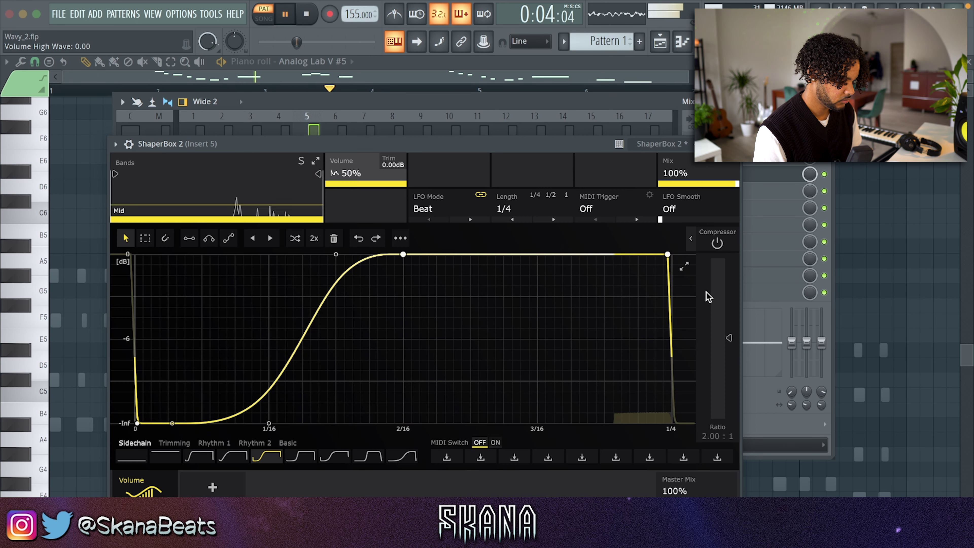
key(ctrl+s)
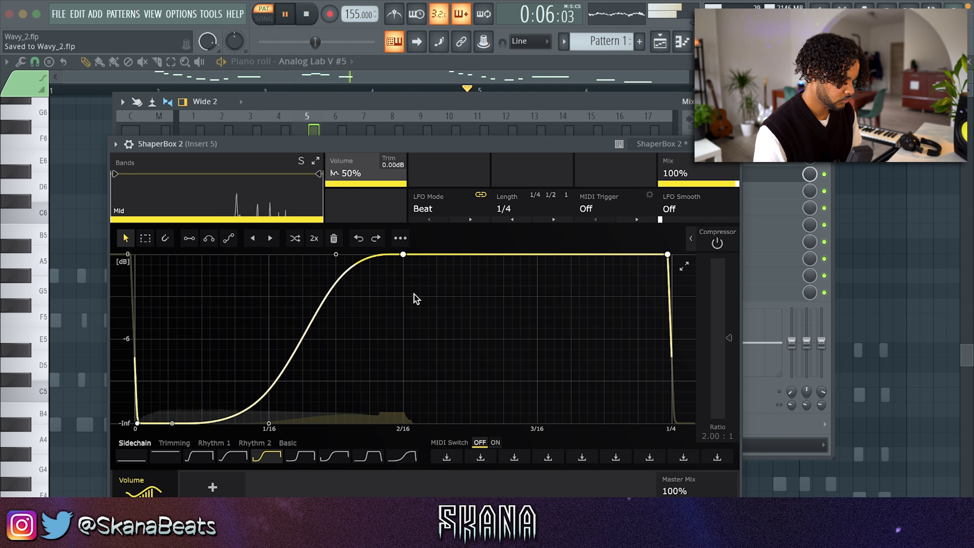
drag(667, 253, 612, 411)
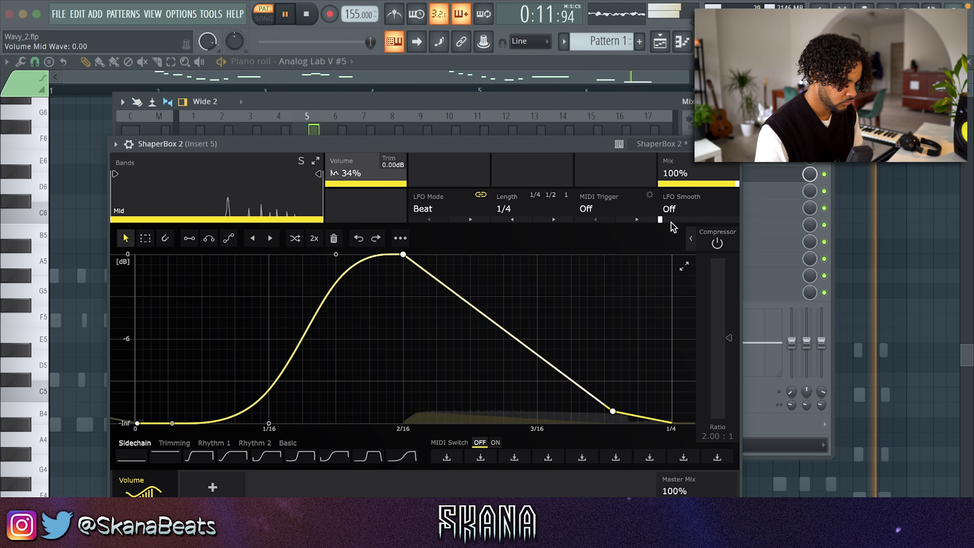
drag(660, 218, 719, 218)
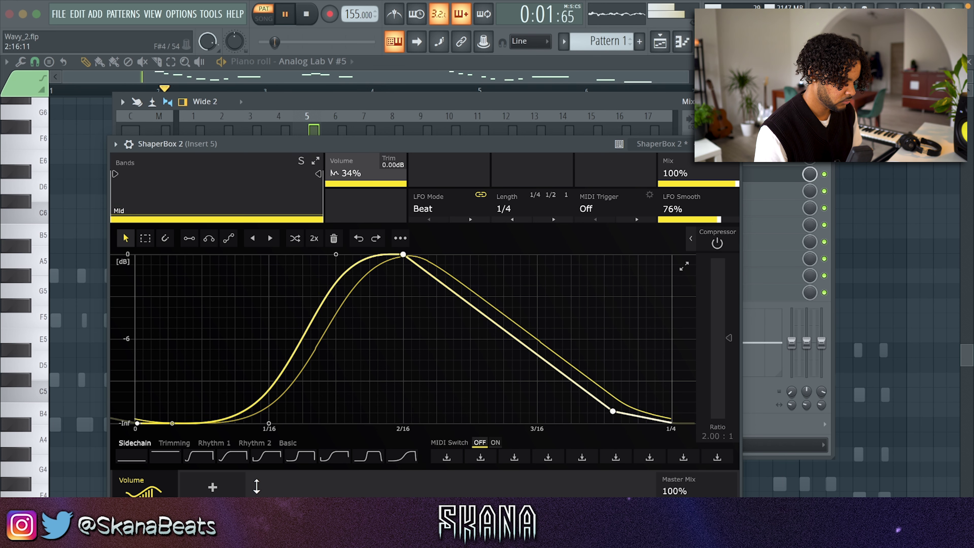
Add the Auto Wide Width shaper in ShaperBox 2 and lower the Insert 5 fader to -5.0
click(212, 487)
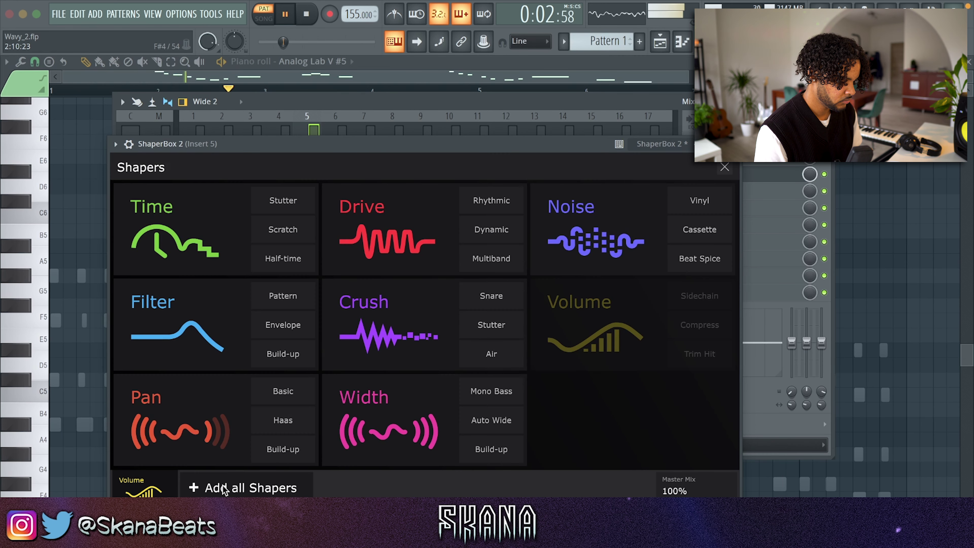
click(479, 425)
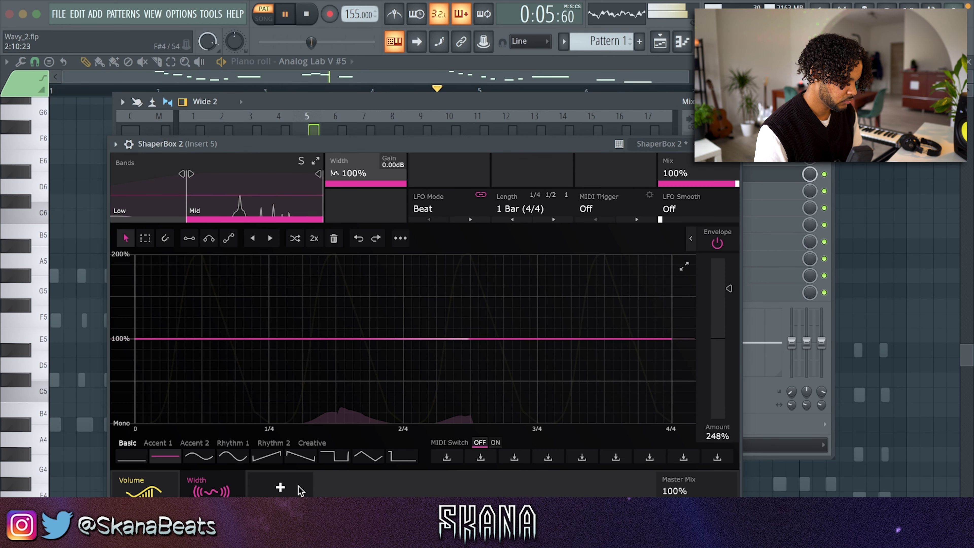
click(284, 485)
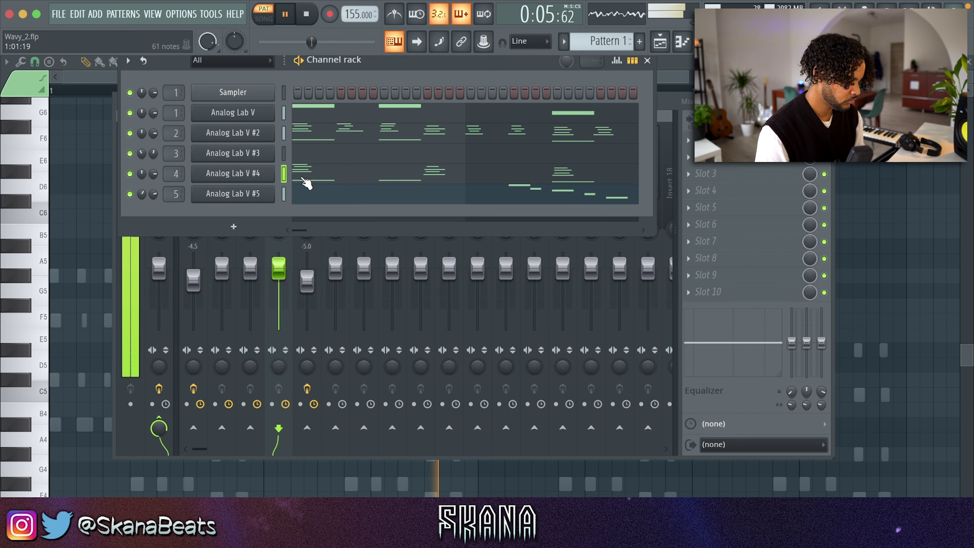
Load the 62 Sound Effect 1 preset from the Keys presets in the Analog Lab V channel
click(261, 112)
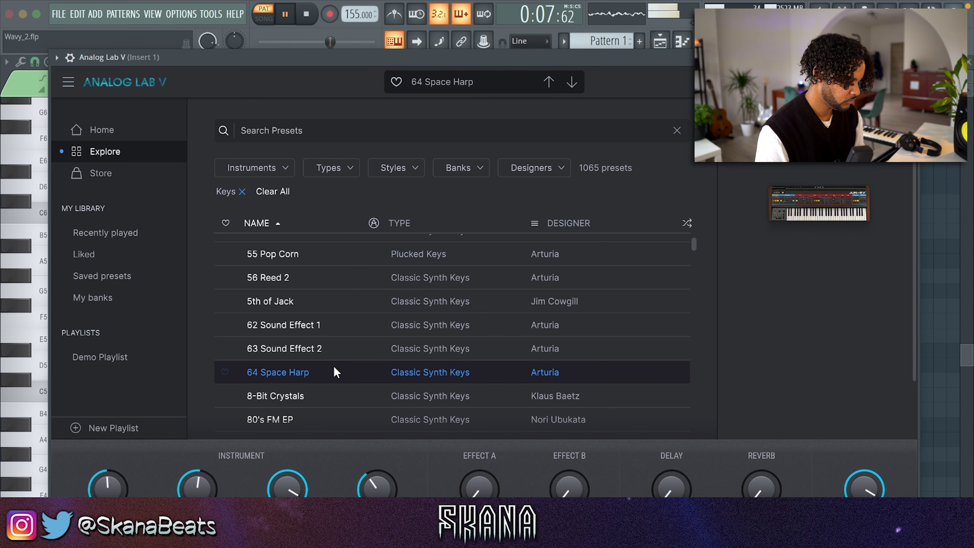
click(313, 329)
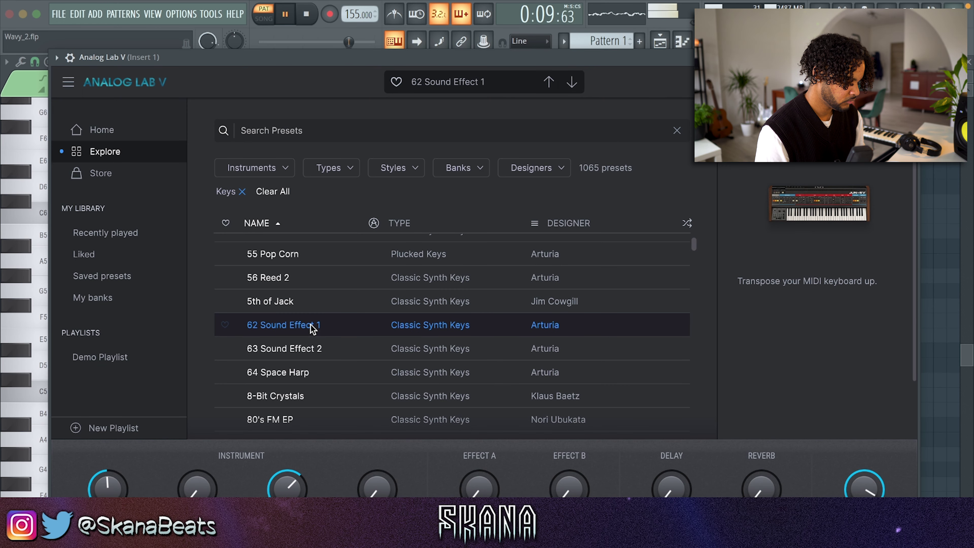
click(911, 58)
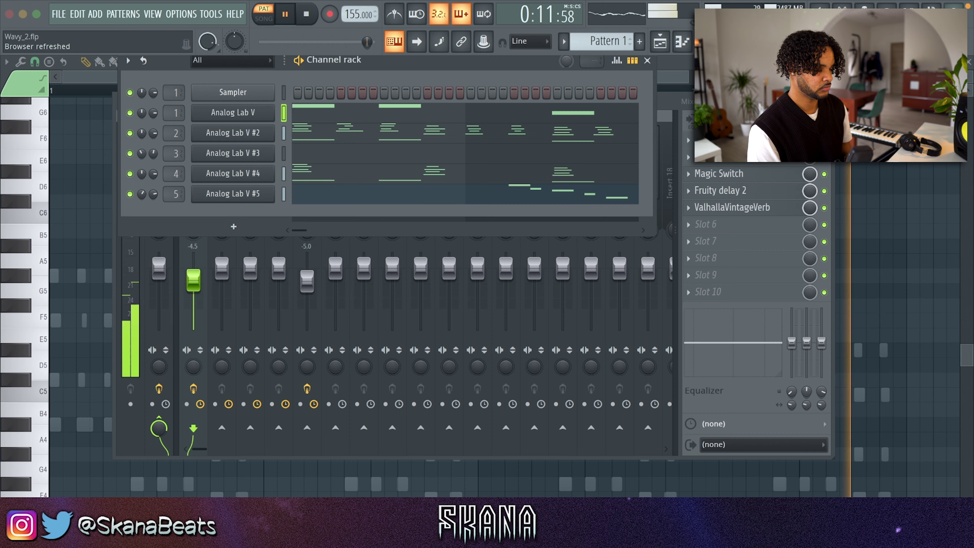
Close the channel rack and piano roll to reveal the playlist, and bring the mixer back up over it
click(647, 60)
key(F9)
click(970, 63)
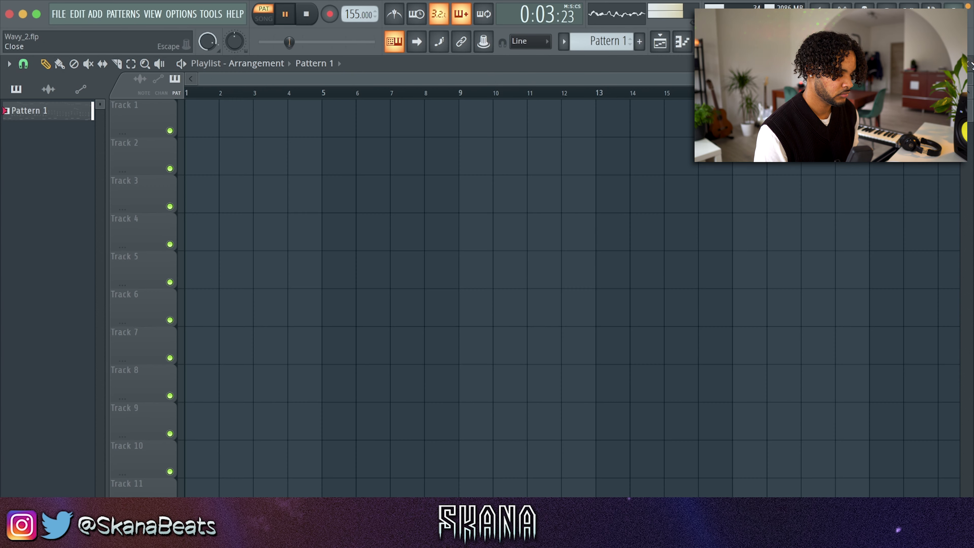
right_click(64, 119)
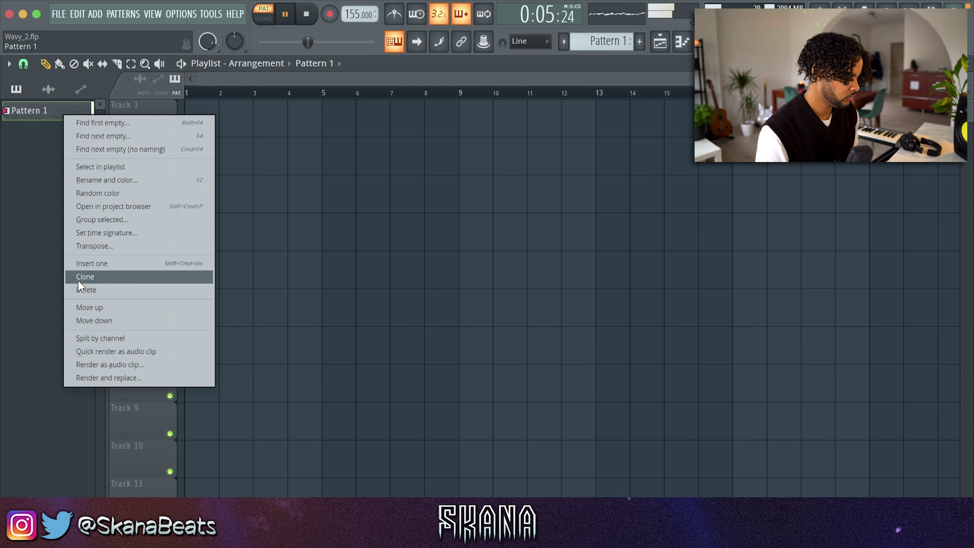
key(F9)
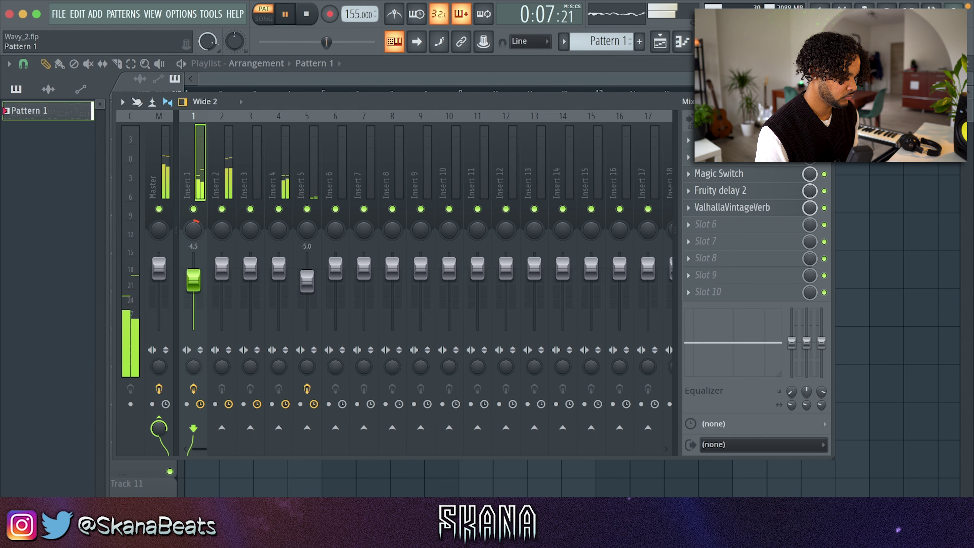